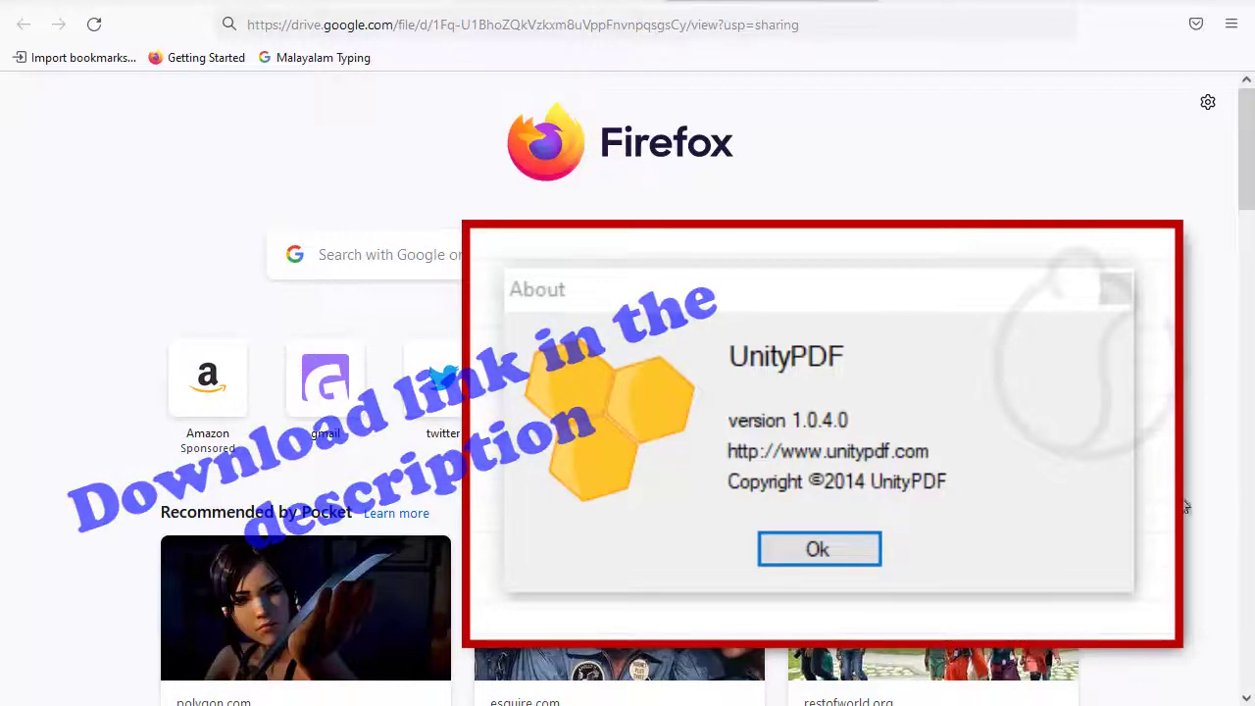
- Open the copied Google Drive link and download UnityPDF-Setup.exe despite the virus scan warning
right_click(504, 24)
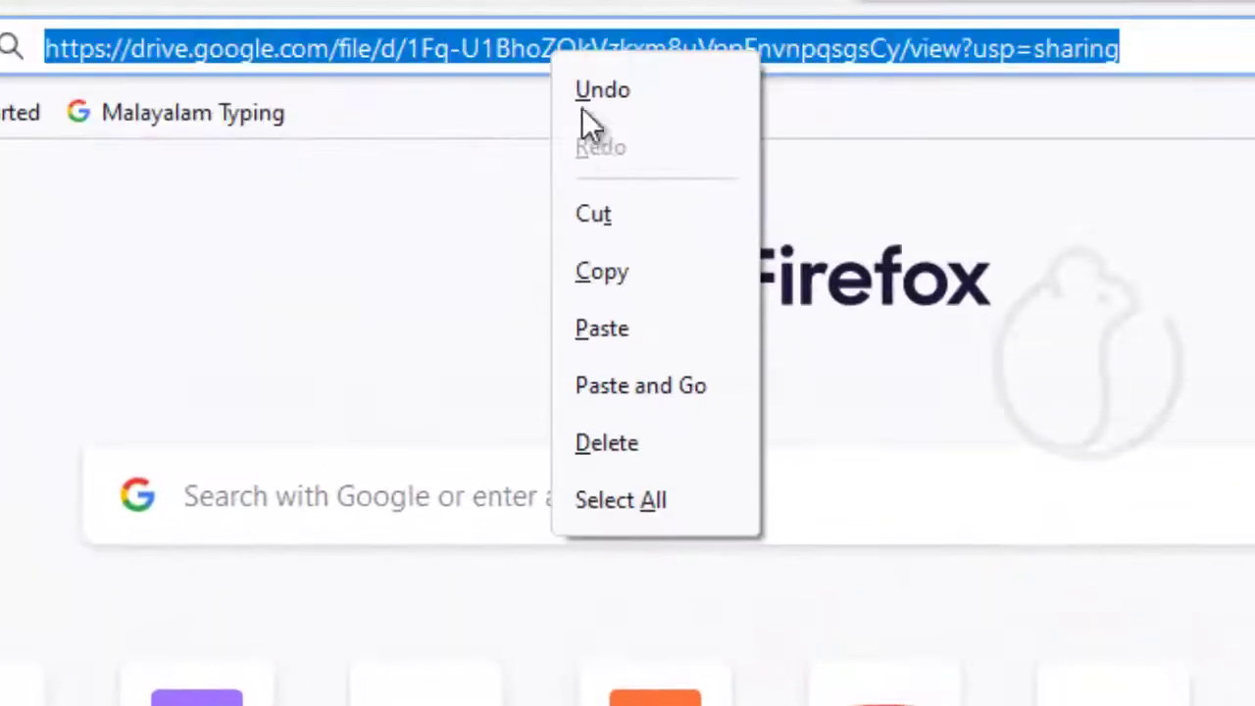
click(610, 328)
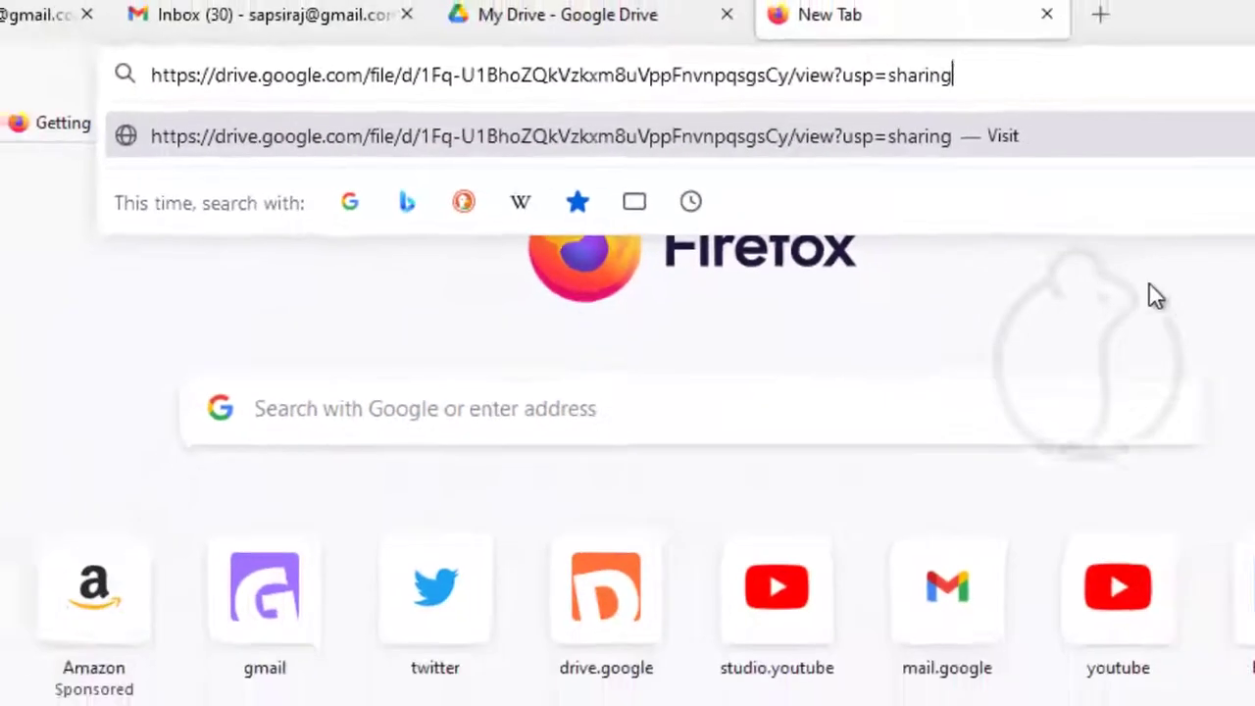
key(Return)
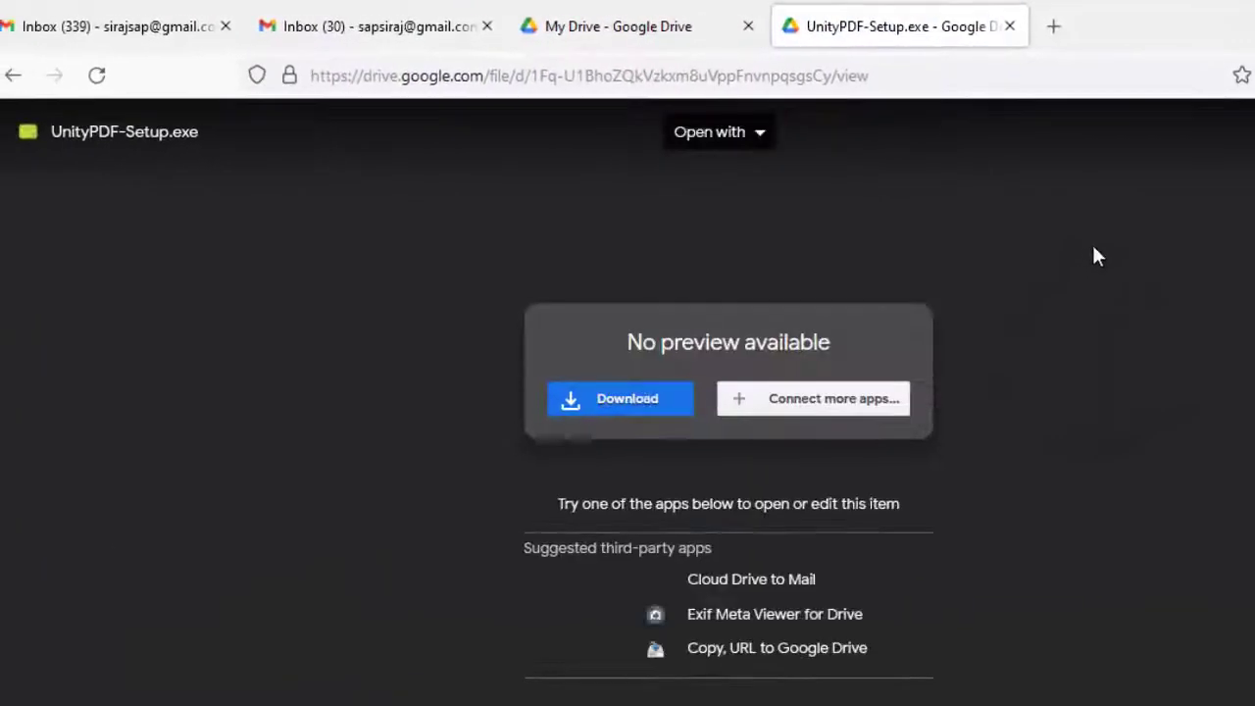
click(637, 413)
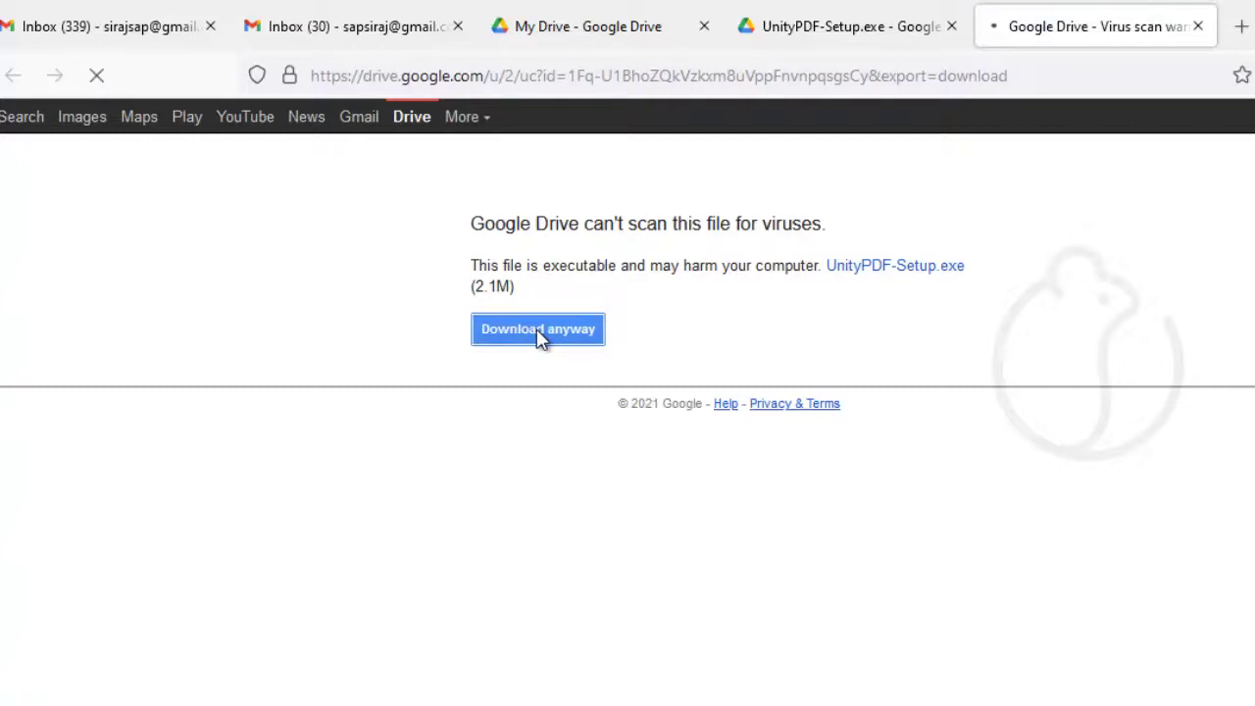
click(828, 524)
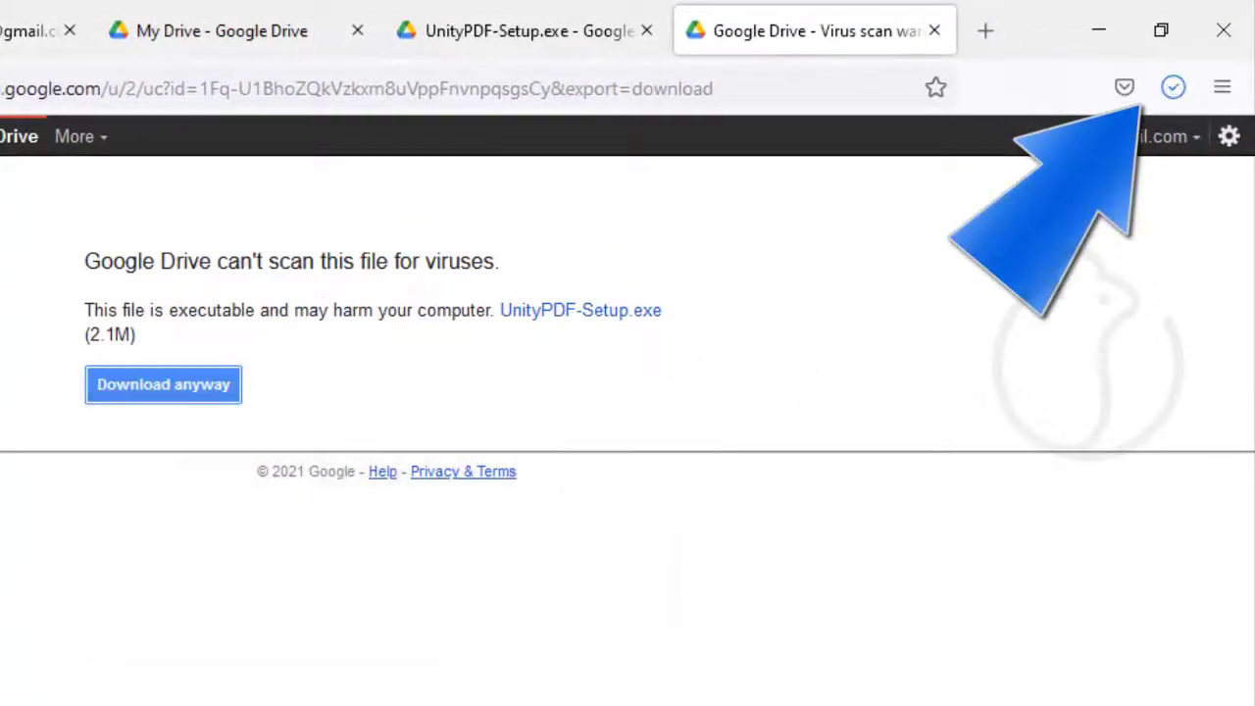
- Run the downloaded UnityPDF-Setup.exe and choose English as the setup language
click(1172, 88)
click(816, 180)
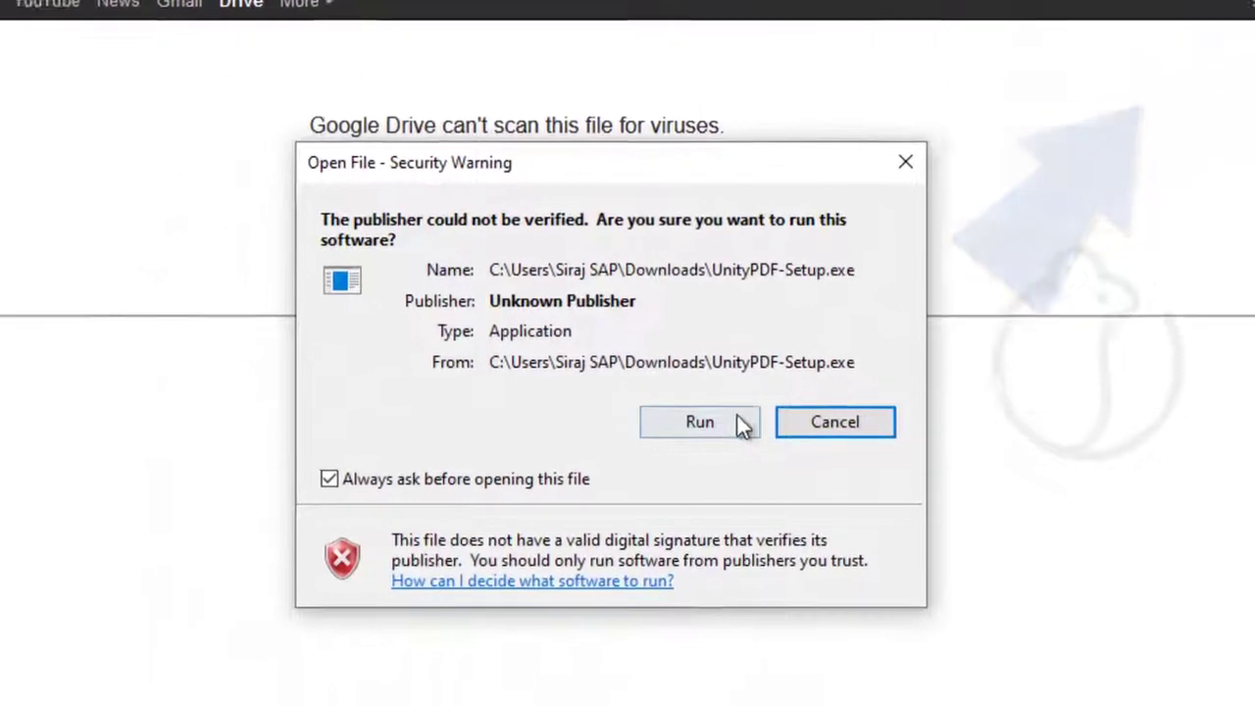
click(485, 567)
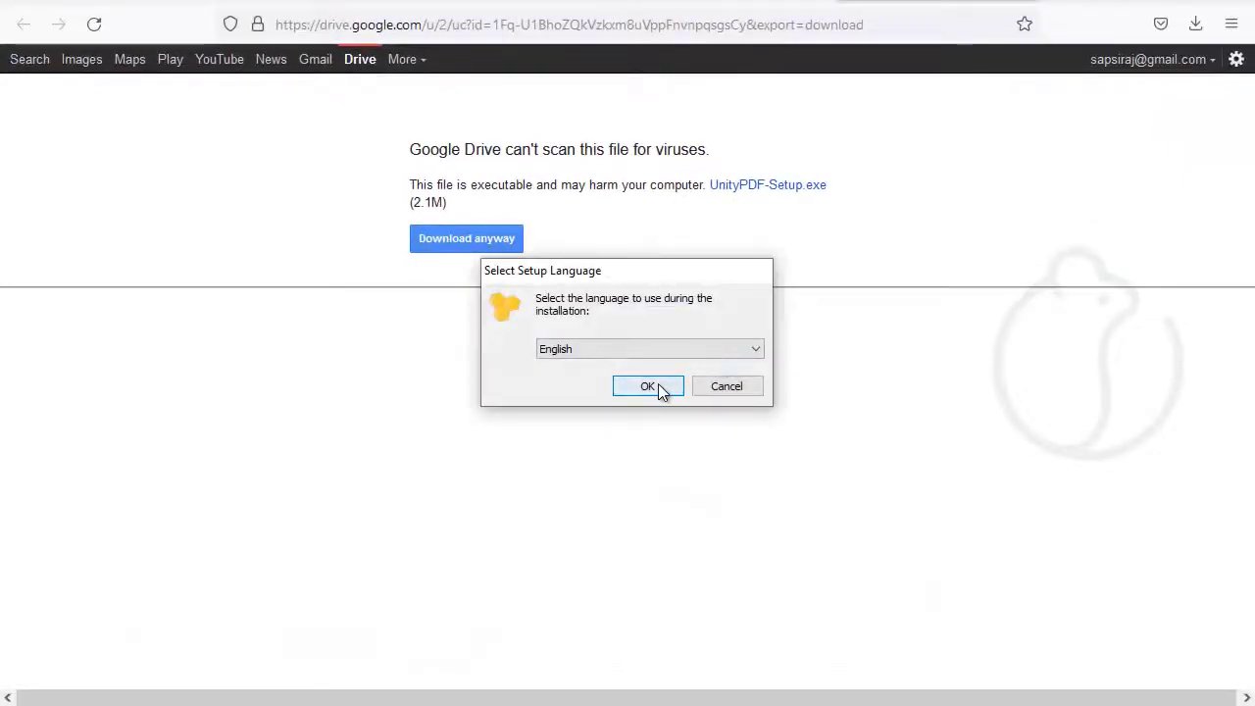
click(659, 385)
- Install UnityPDF in the default folders with a desktop icon, and finish setup by launching it without visiting the website
click(730, 506)
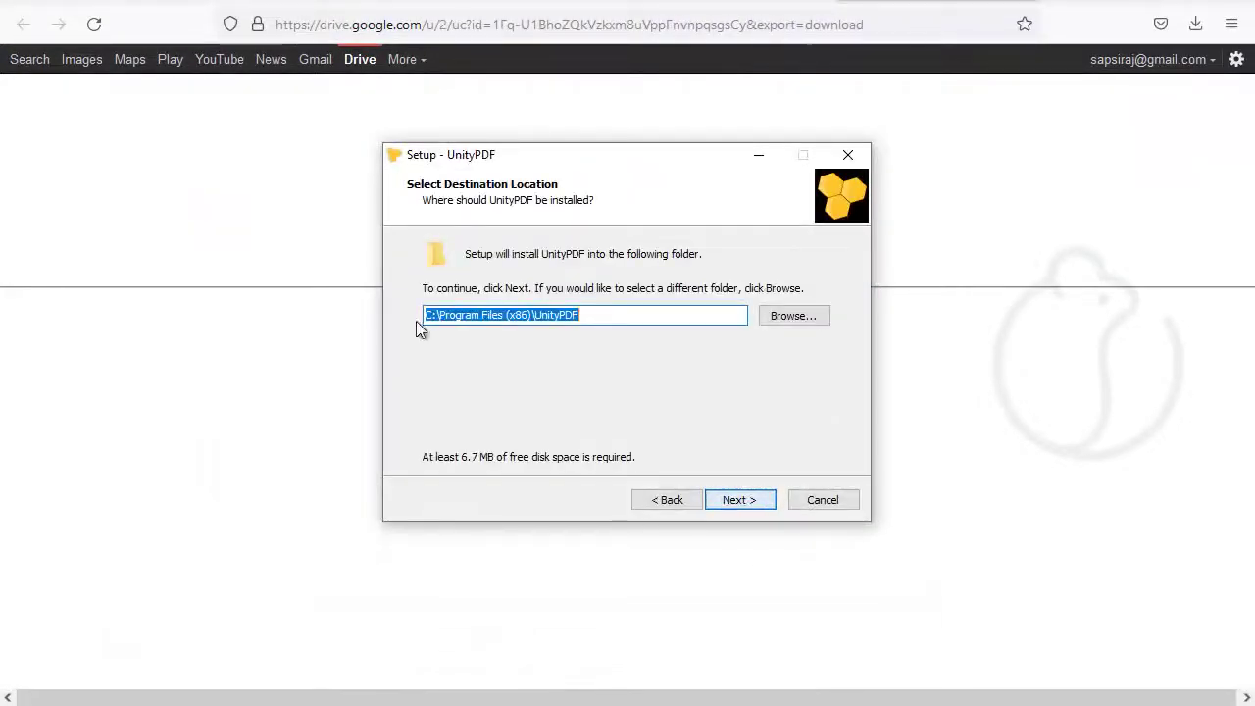
click(735, 501)
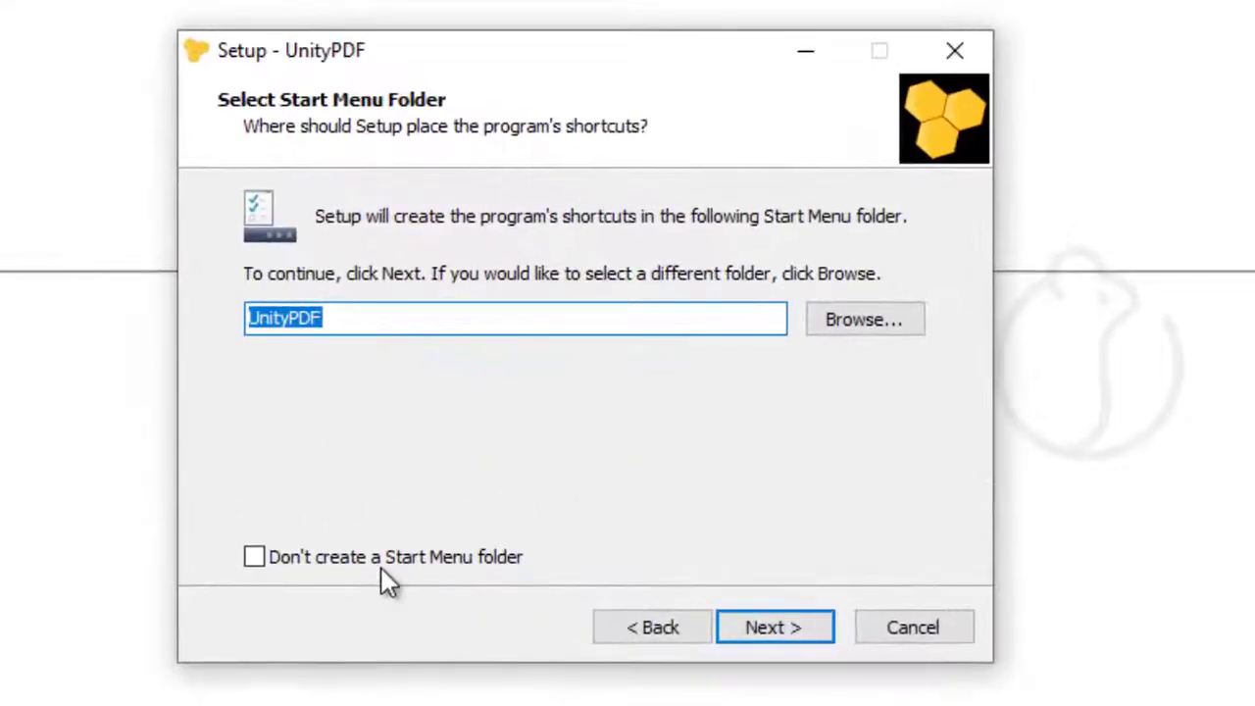
click(776, 633)
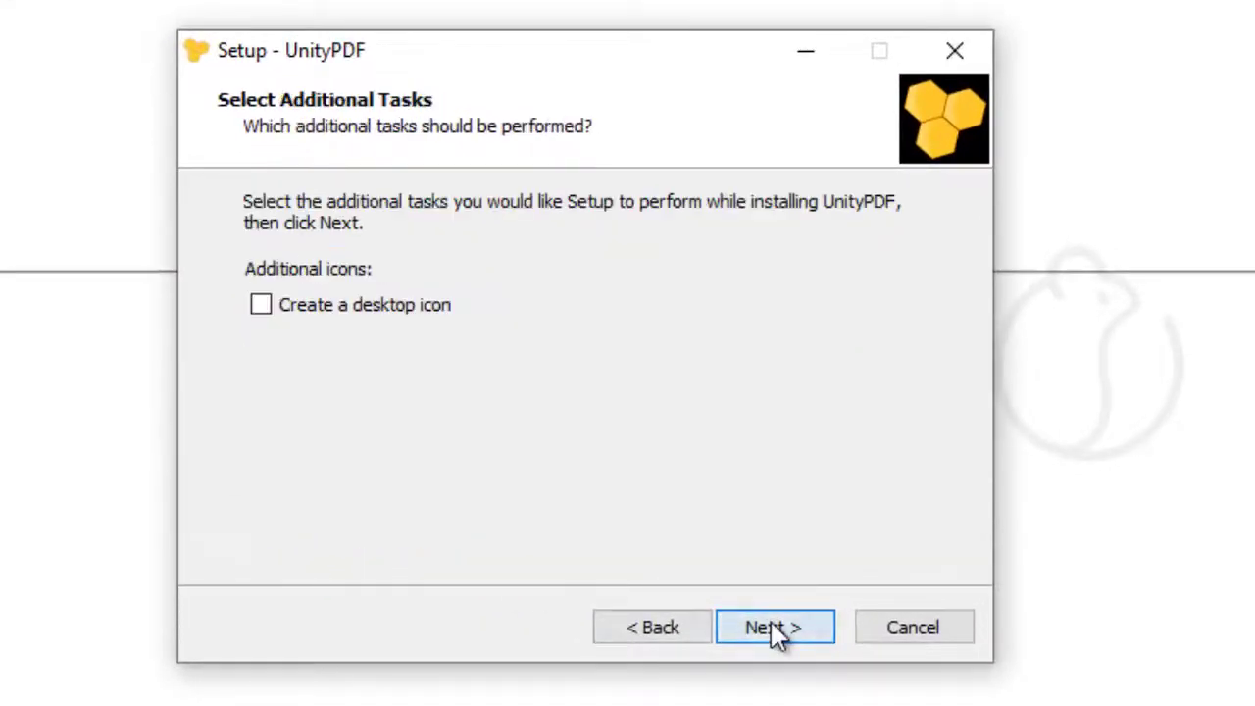
click(772, 632)
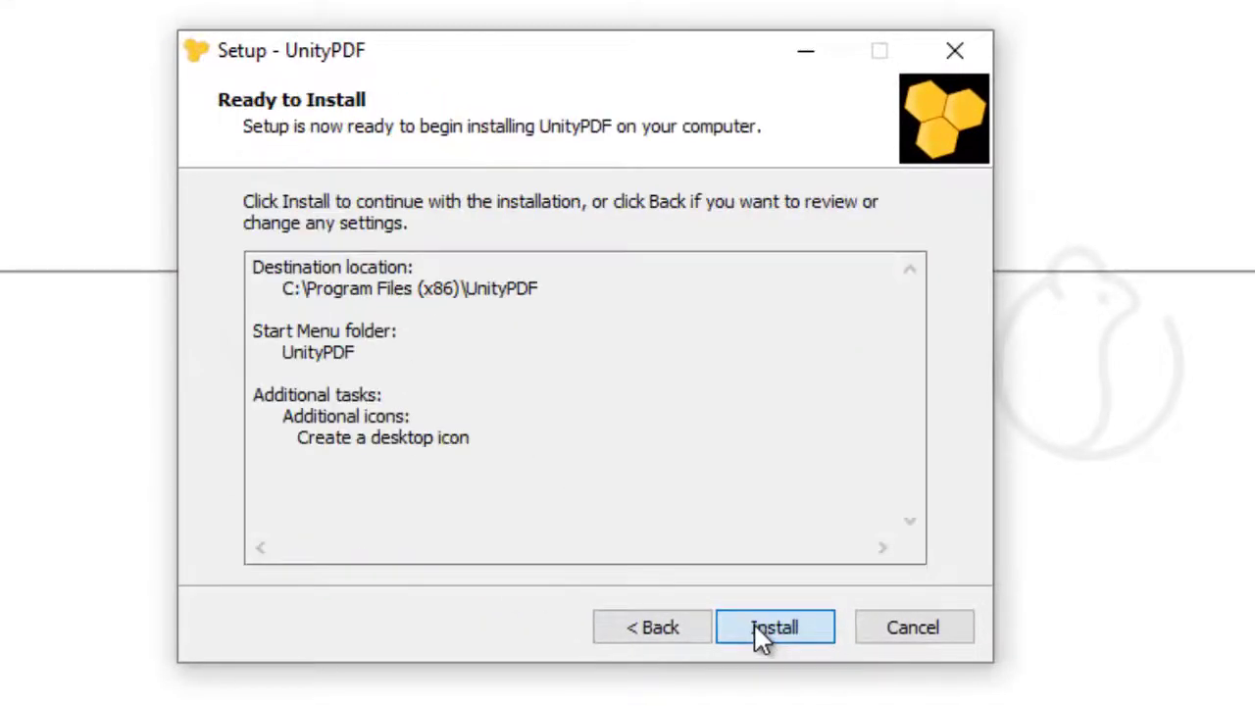
click(760, 630)
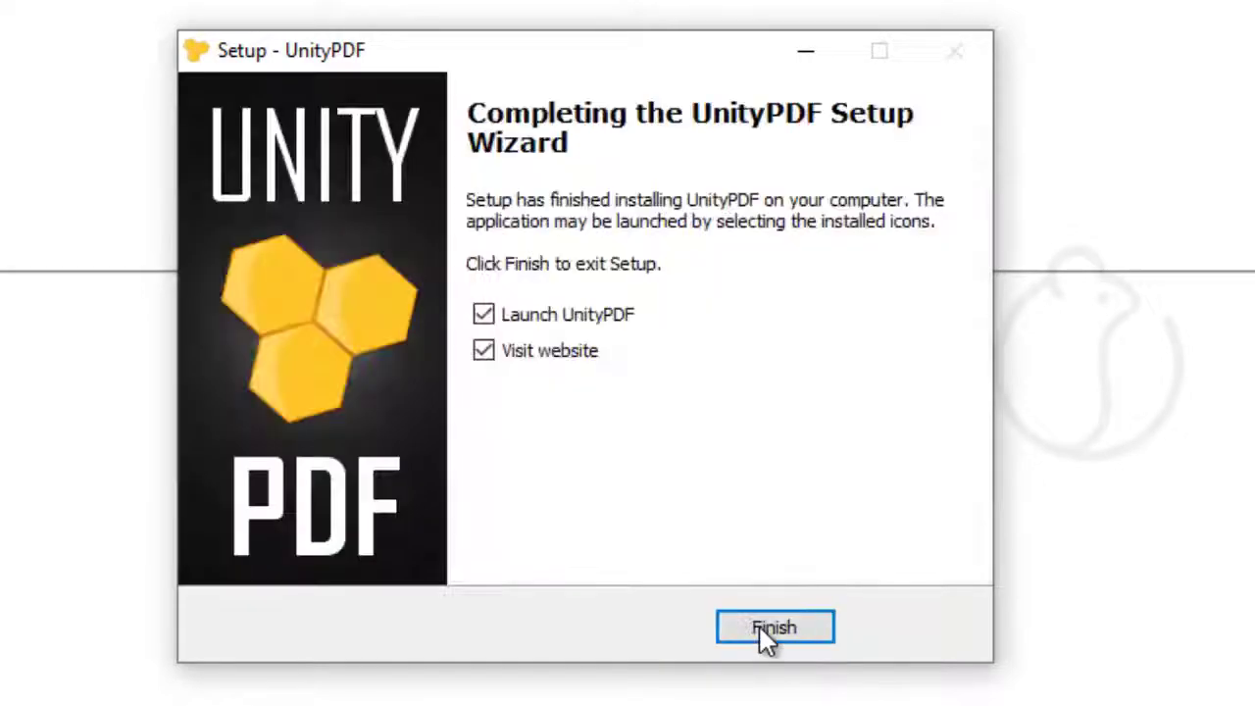
click(535, 351)
click(761, 615)
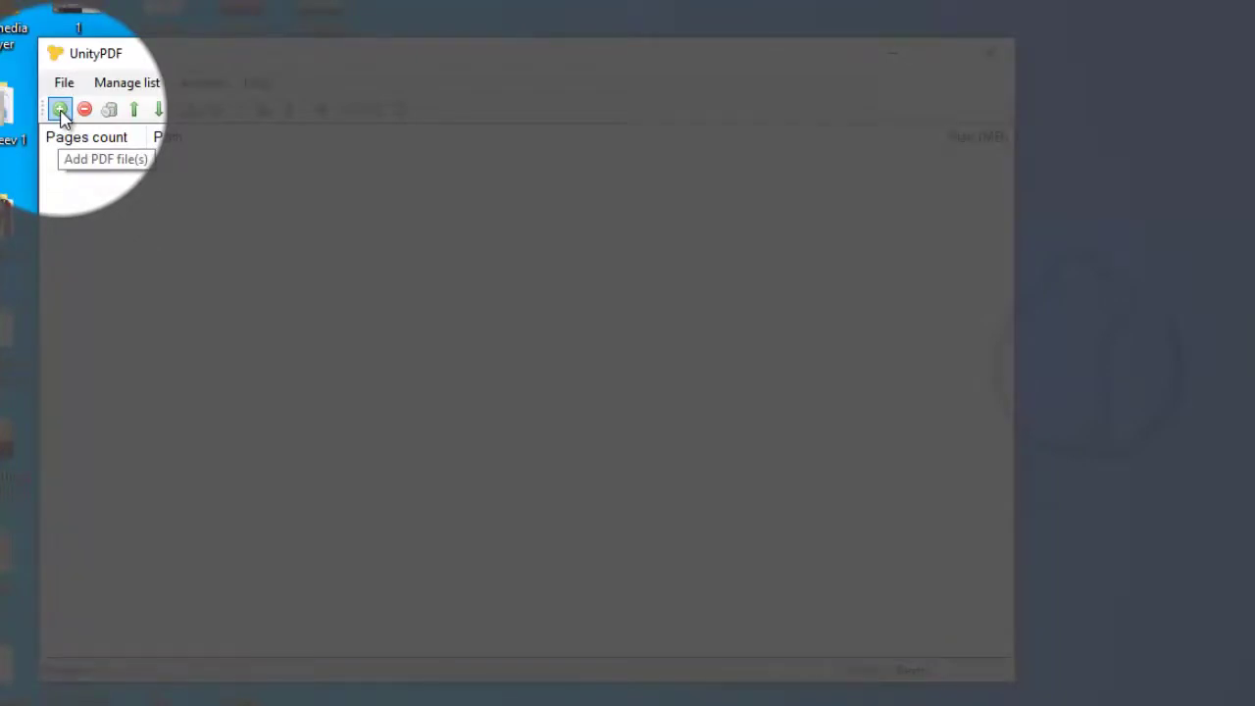
- Add the Hsslive-Plus One Accountancy PDF from the desktop's UNITY PDF folder and view its metadata
click(60, 110)
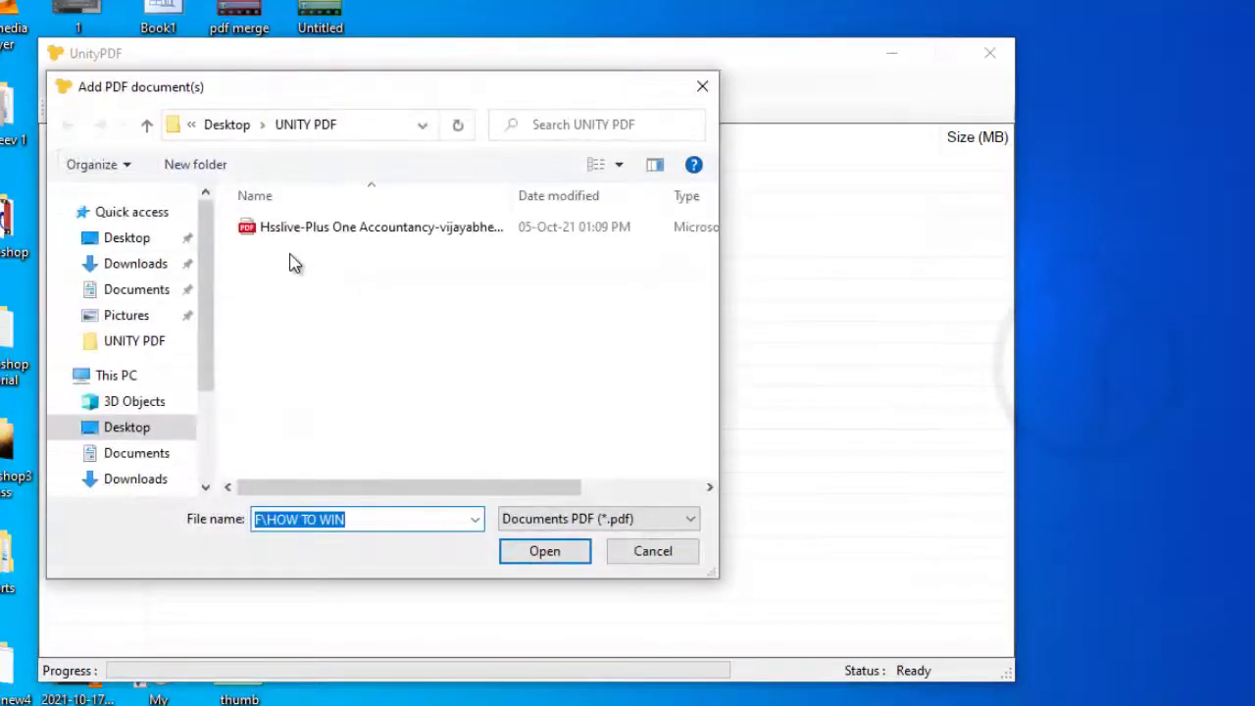
click(231, 126)
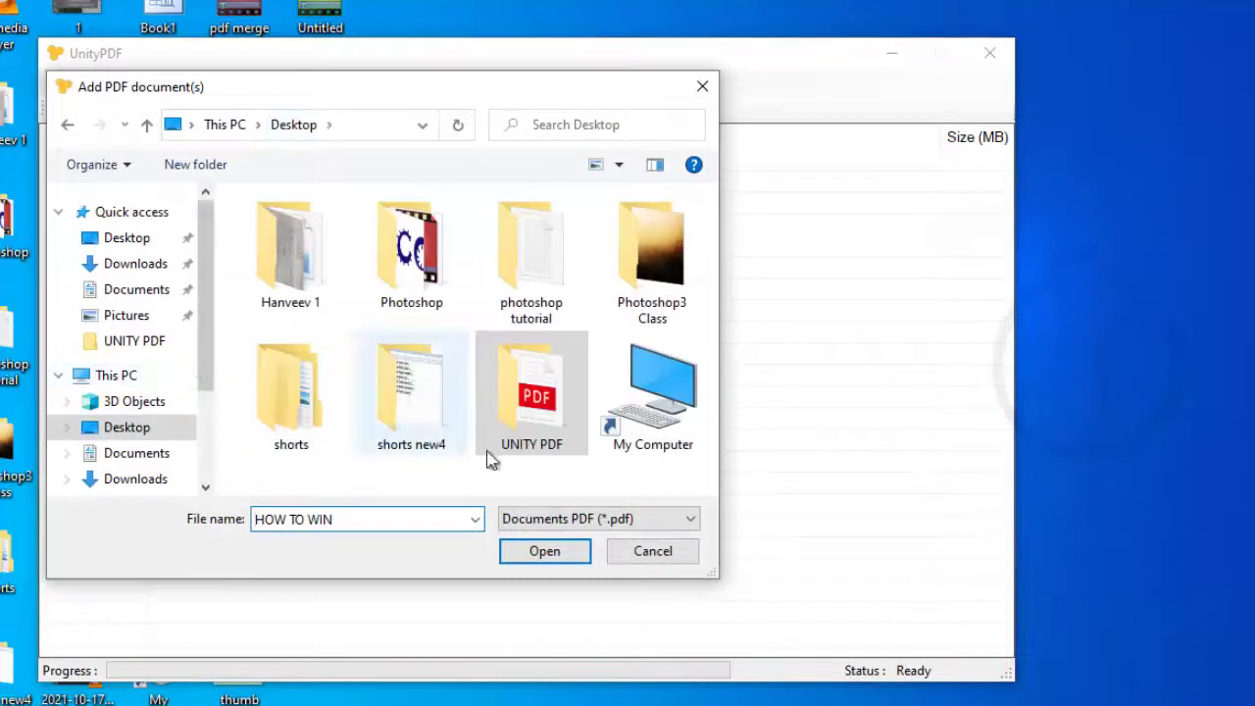
double_click(510, 416)
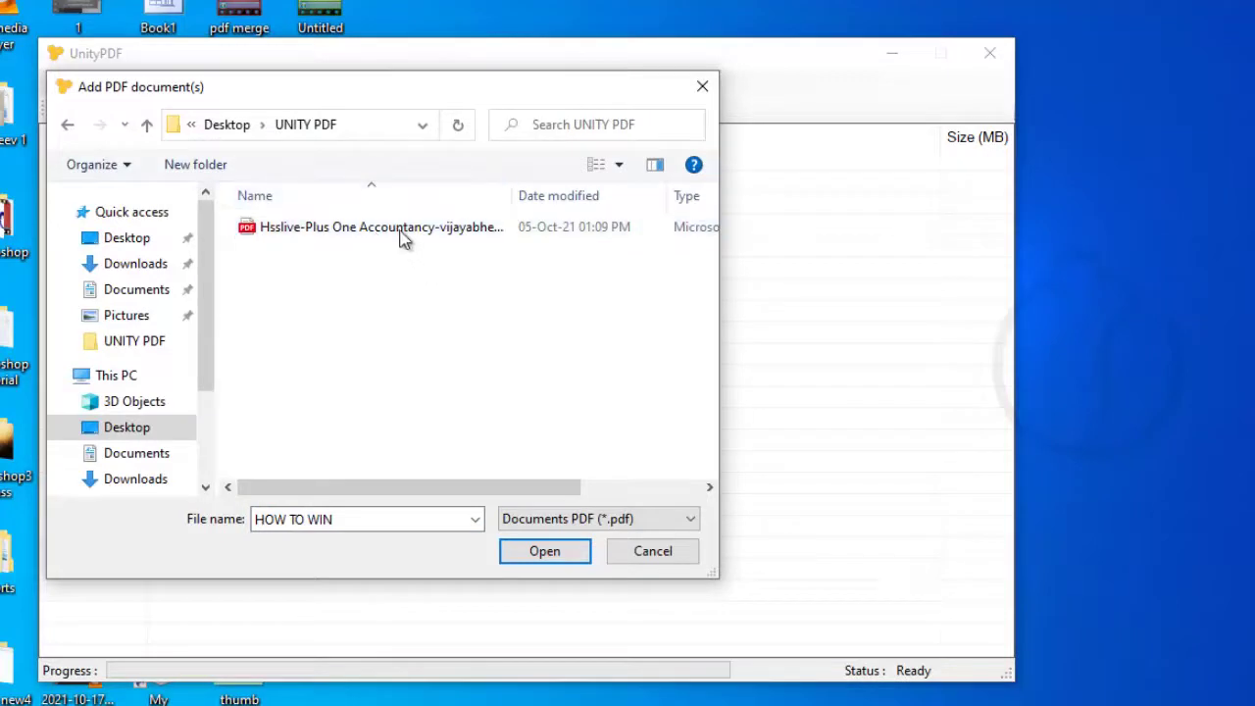
drag(525, 488, 647, 483)
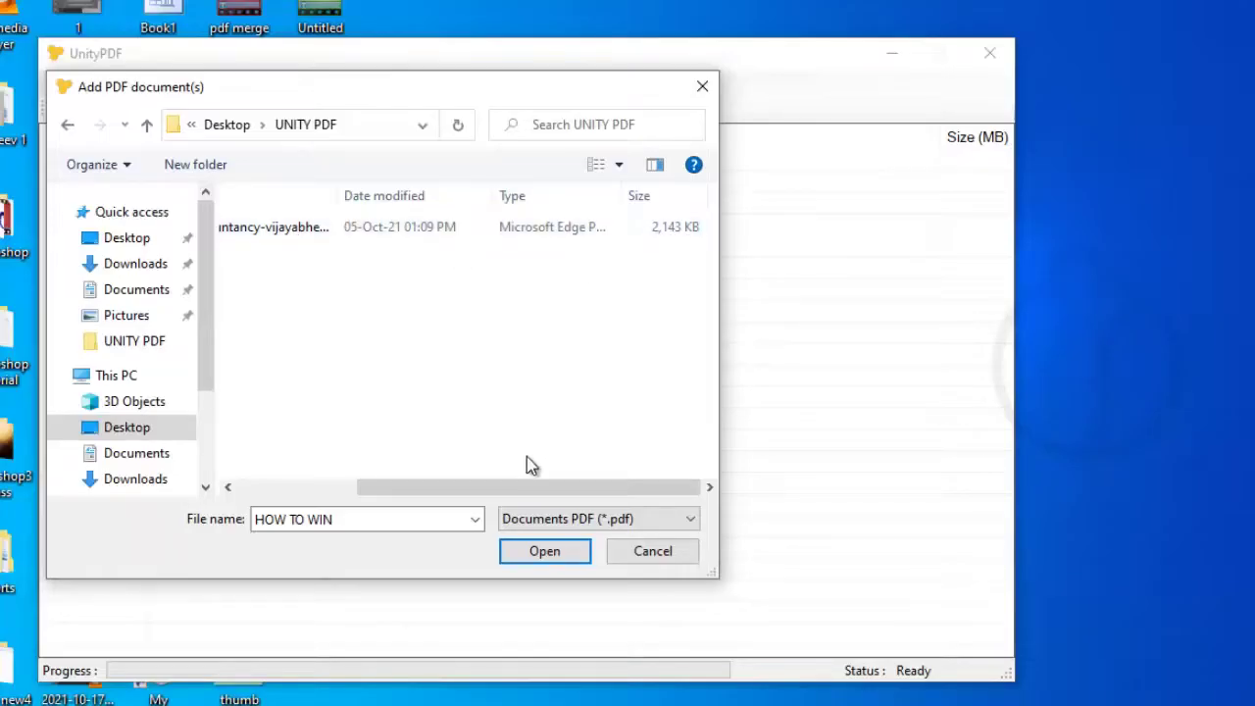
drag(520, 488, 342, 487)
double_click(333, 227)
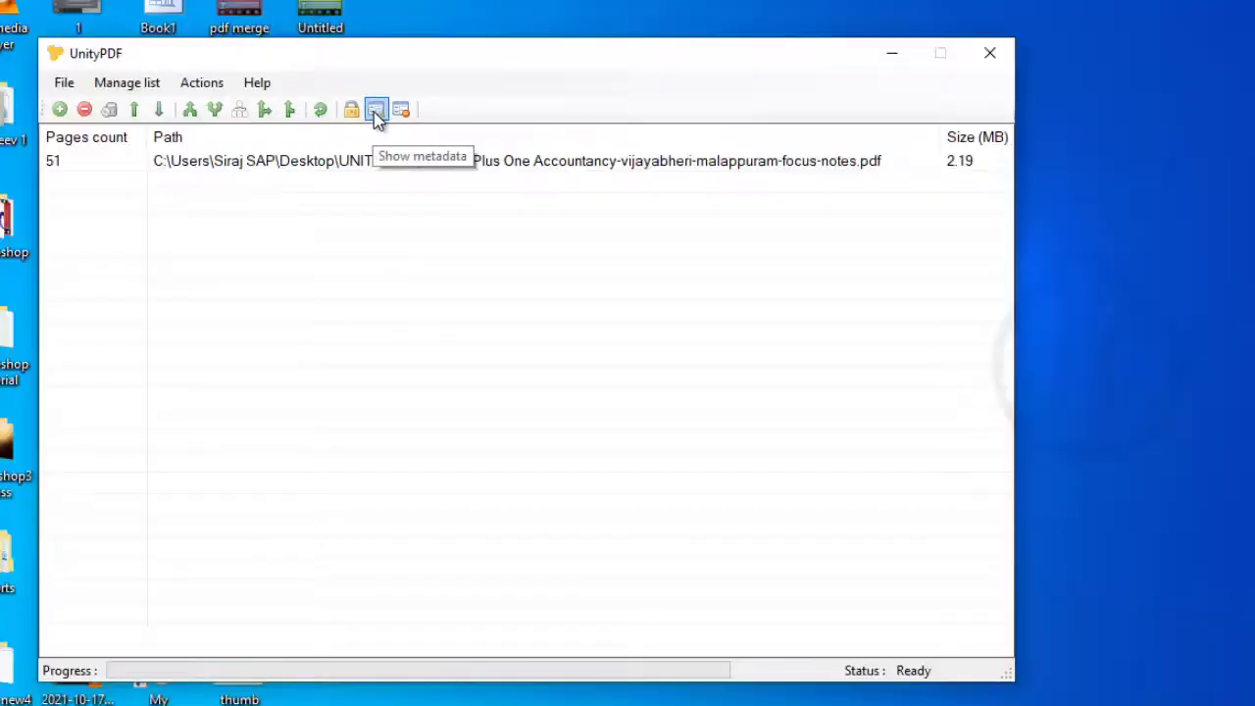
click(374, 111)
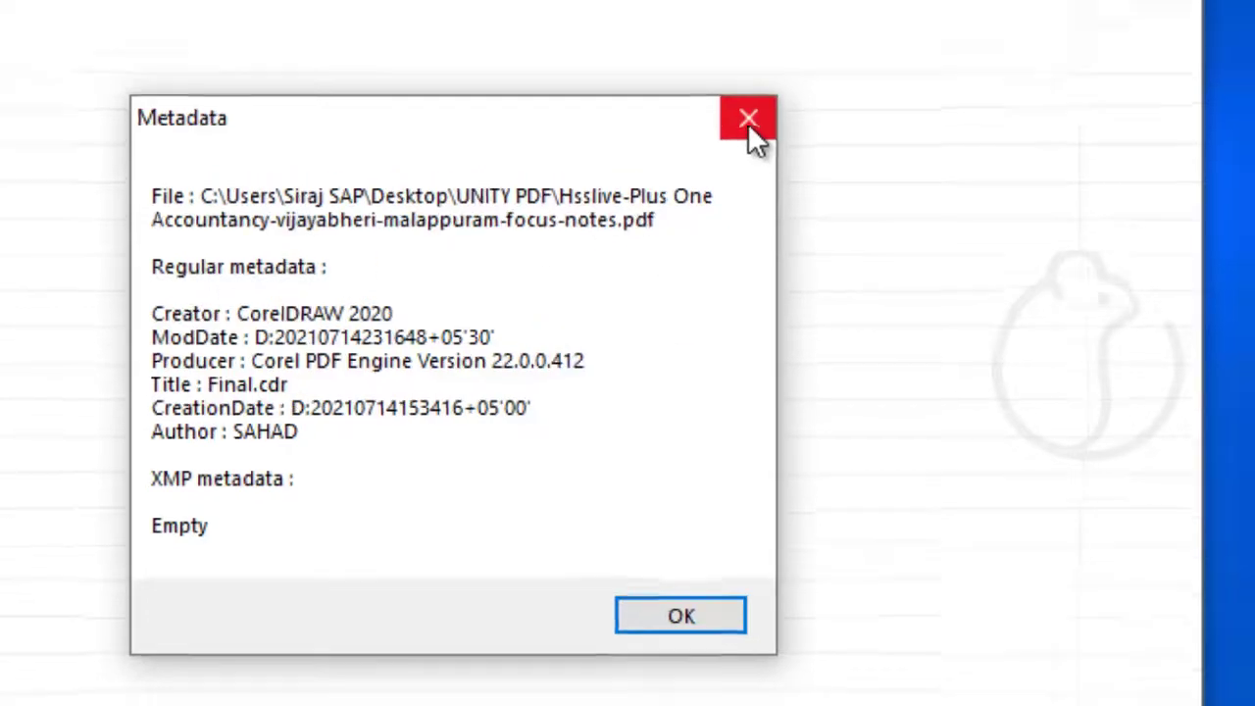
click(743, 106)
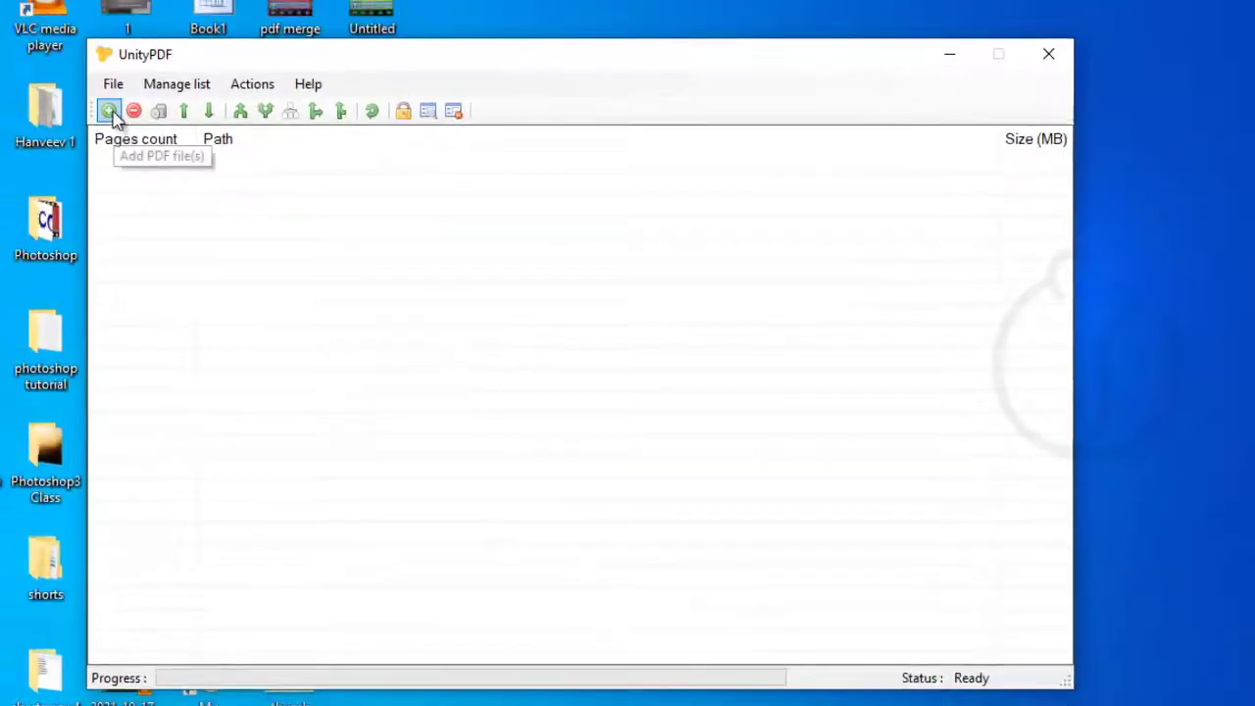
- Add the Hsslive-Plus One Accountancy PDF to the list again and remove its metadata
click(109, 110)
double_click(329, 230)
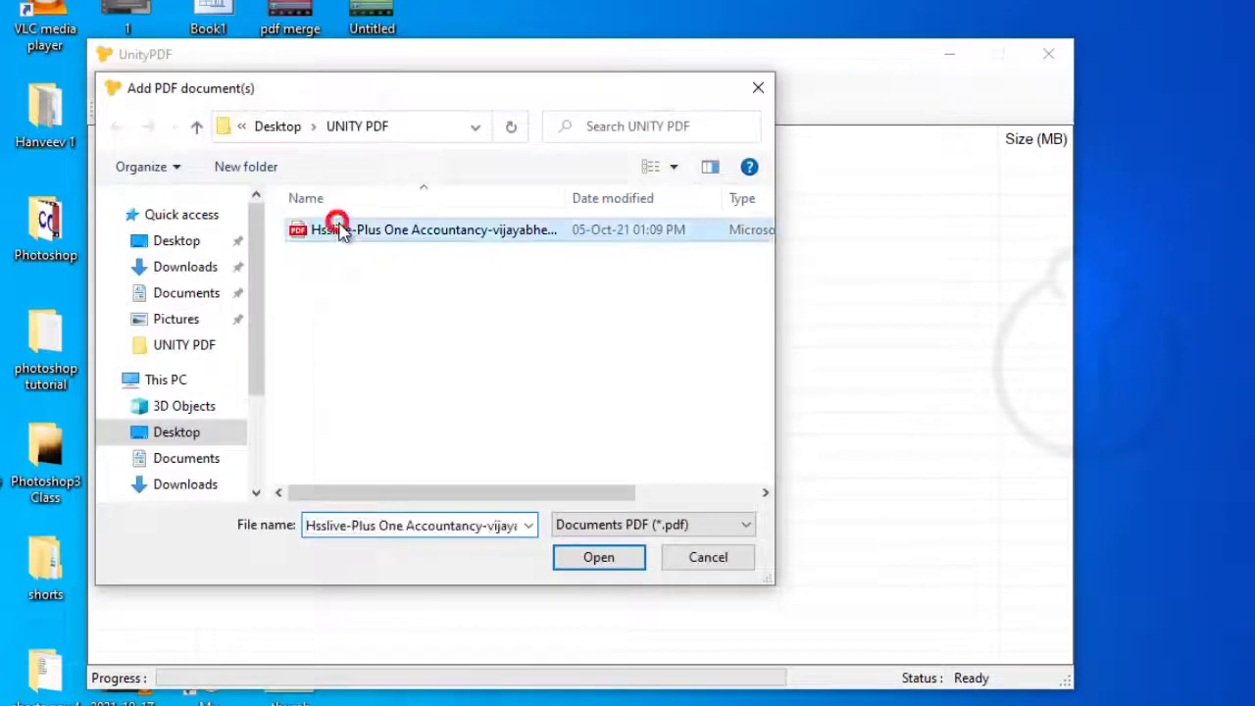
click(453, 111)
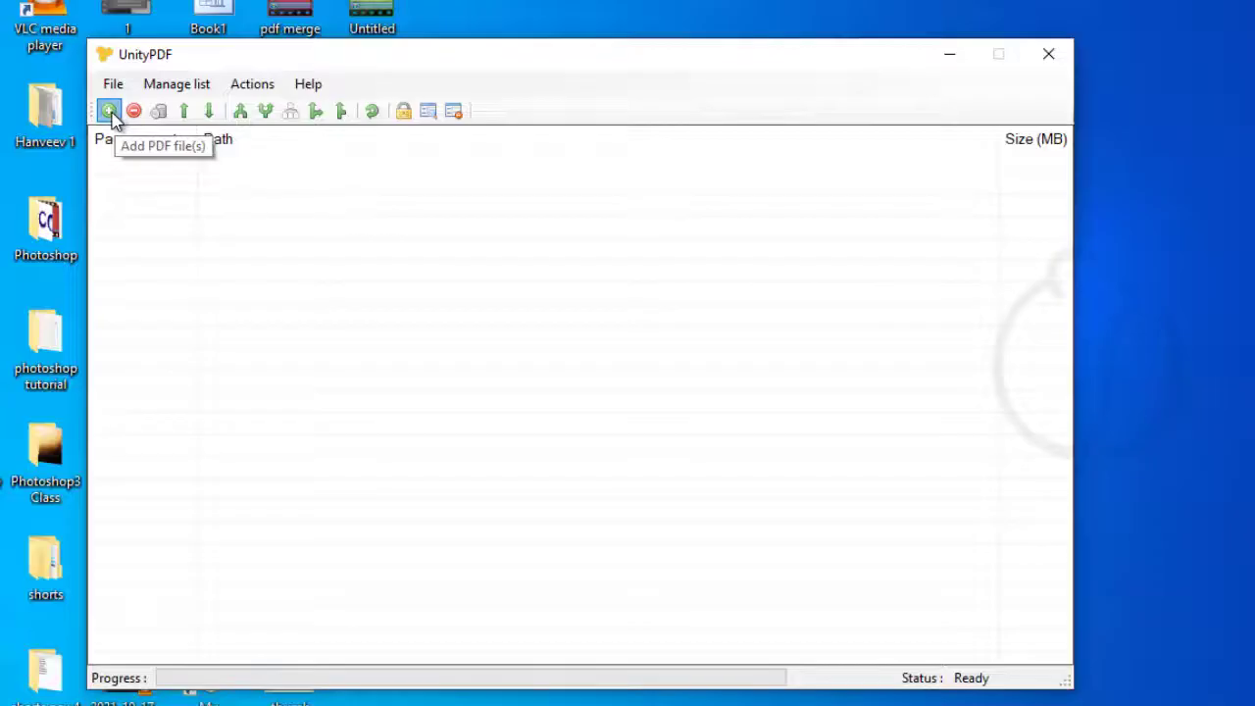
- Add the Accountancy PDF once more and split it into single pages, saved in the desktop's UNITY PDF folder
click(109, 111)
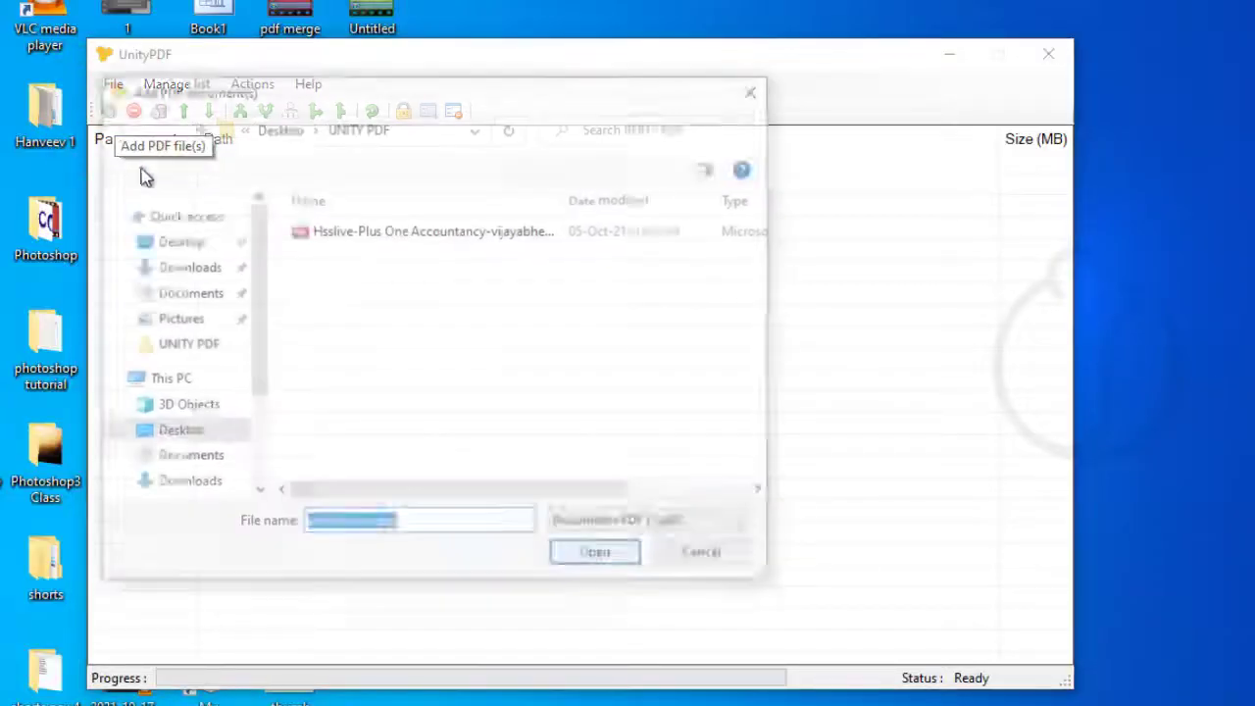
double_click(364, 238)
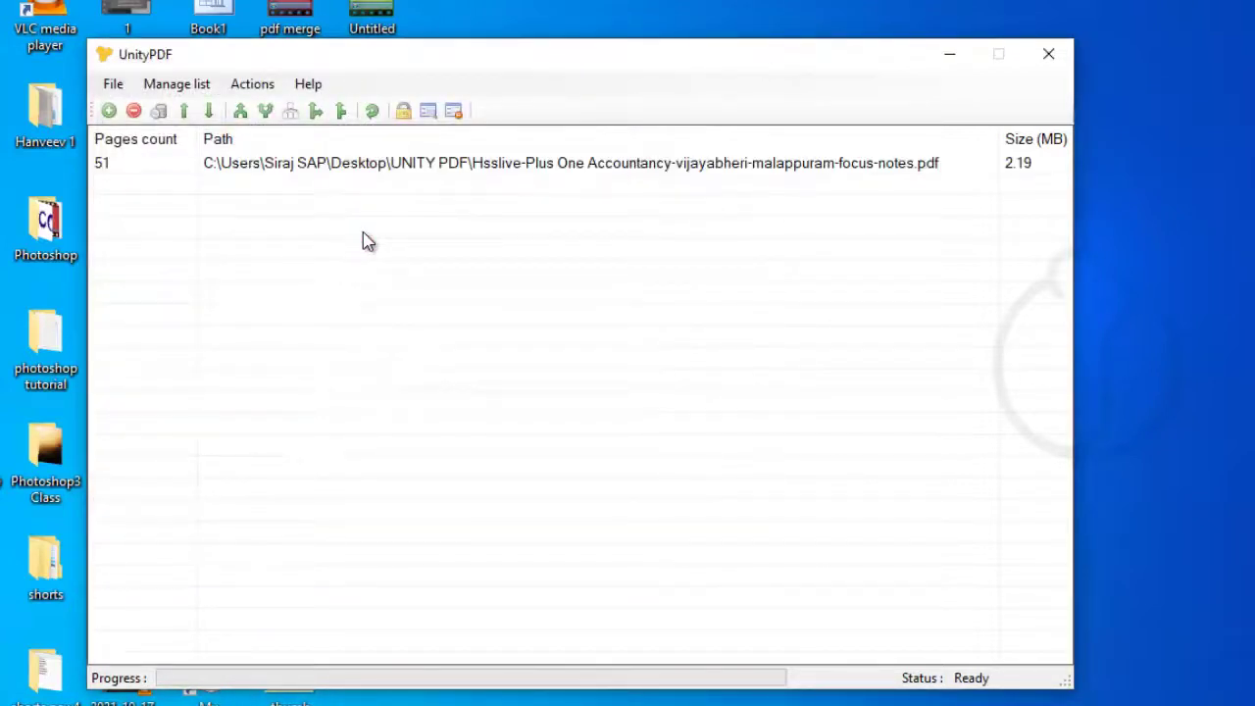
click(266, 111)
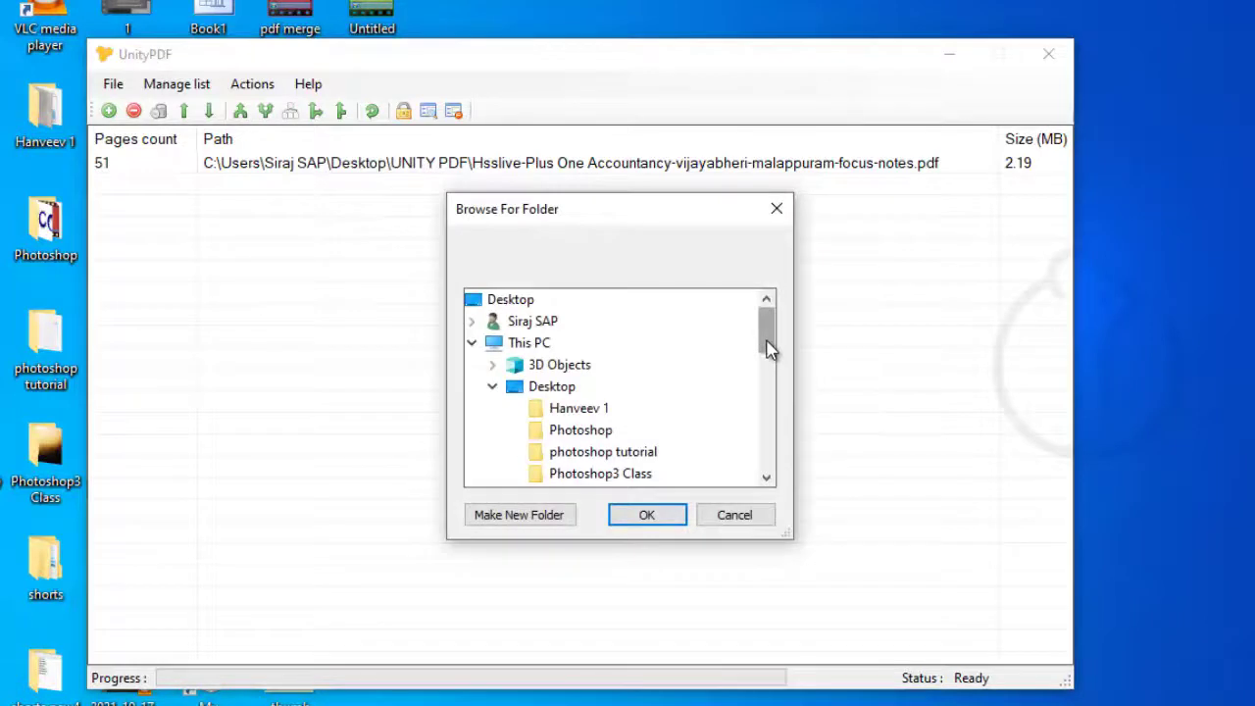
drag(770, 350, 769, 387)
click(571, 361)
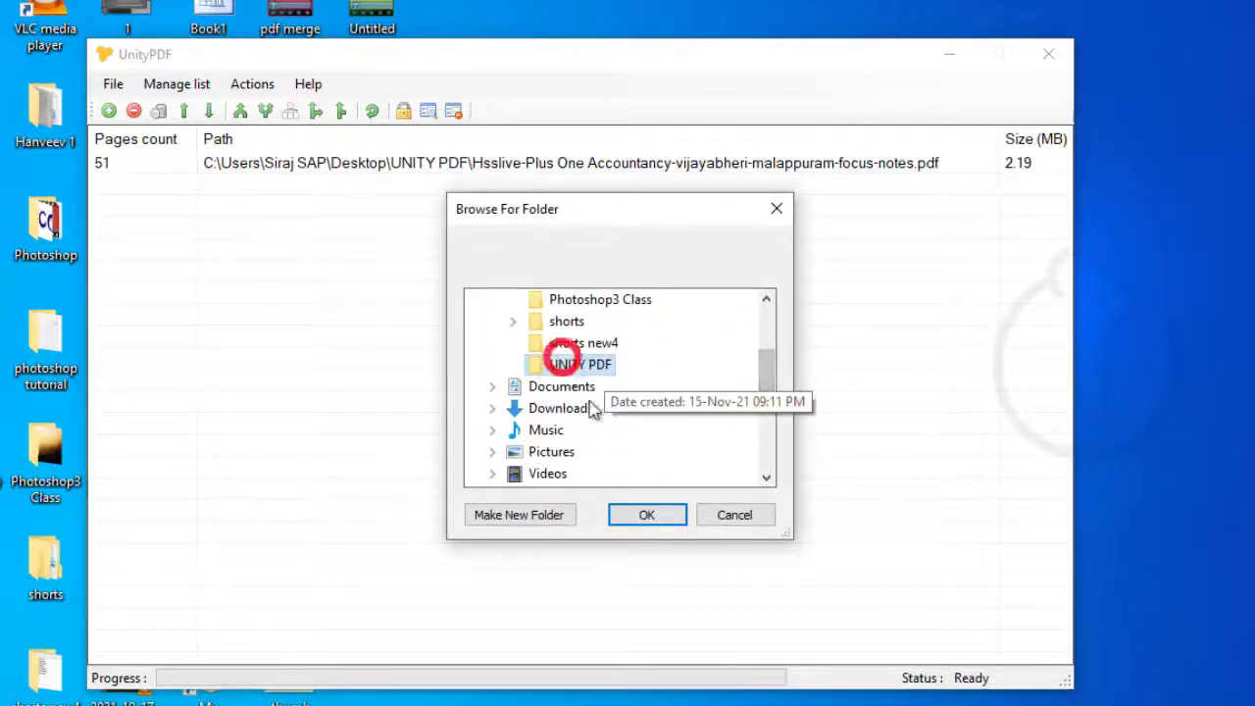
click(663, 520)
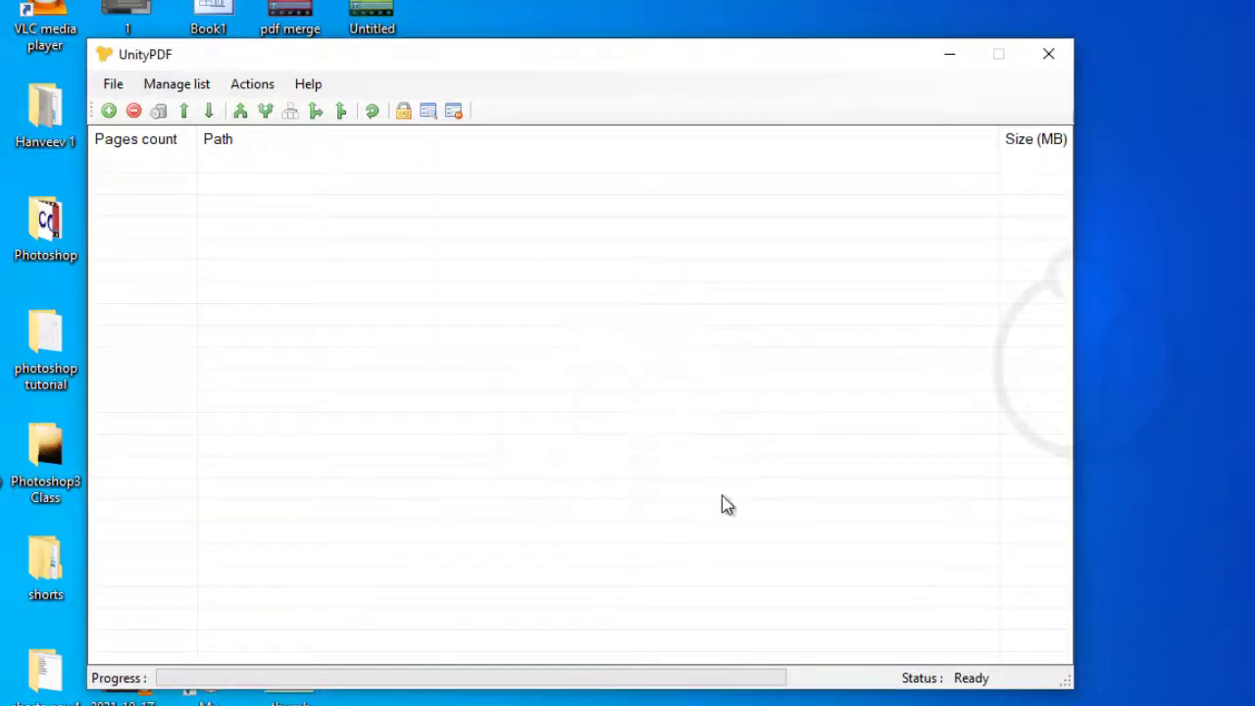
- Open the UNITY PDF folder from the desktop and widen the Name column to show the full file names
click(950, 54)
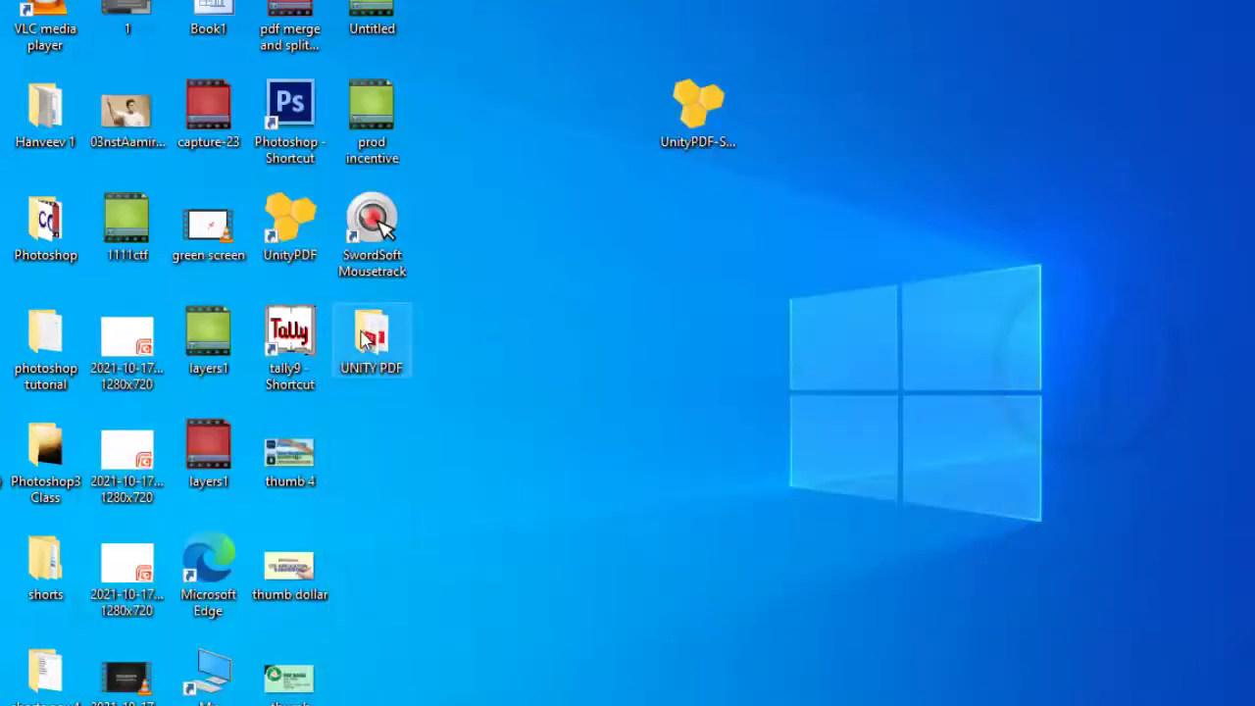
double_click(364, 338)
click(938, 10)
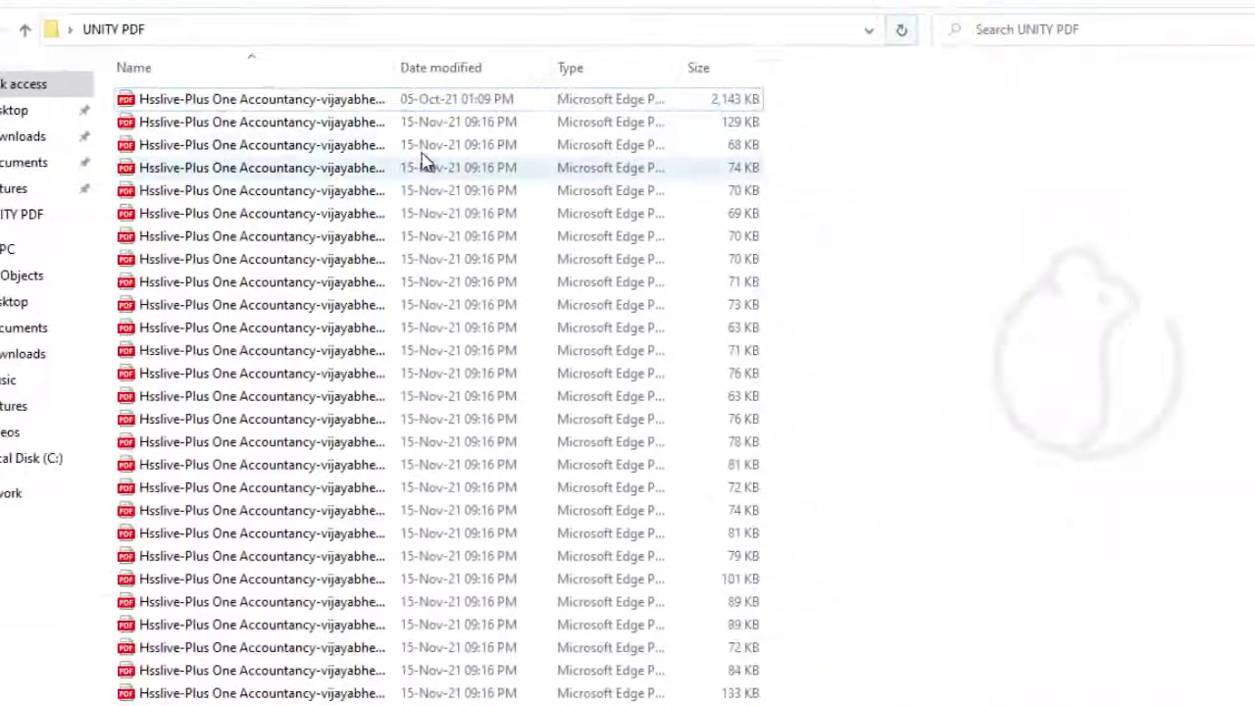
drag(394, 68, 599, 68)
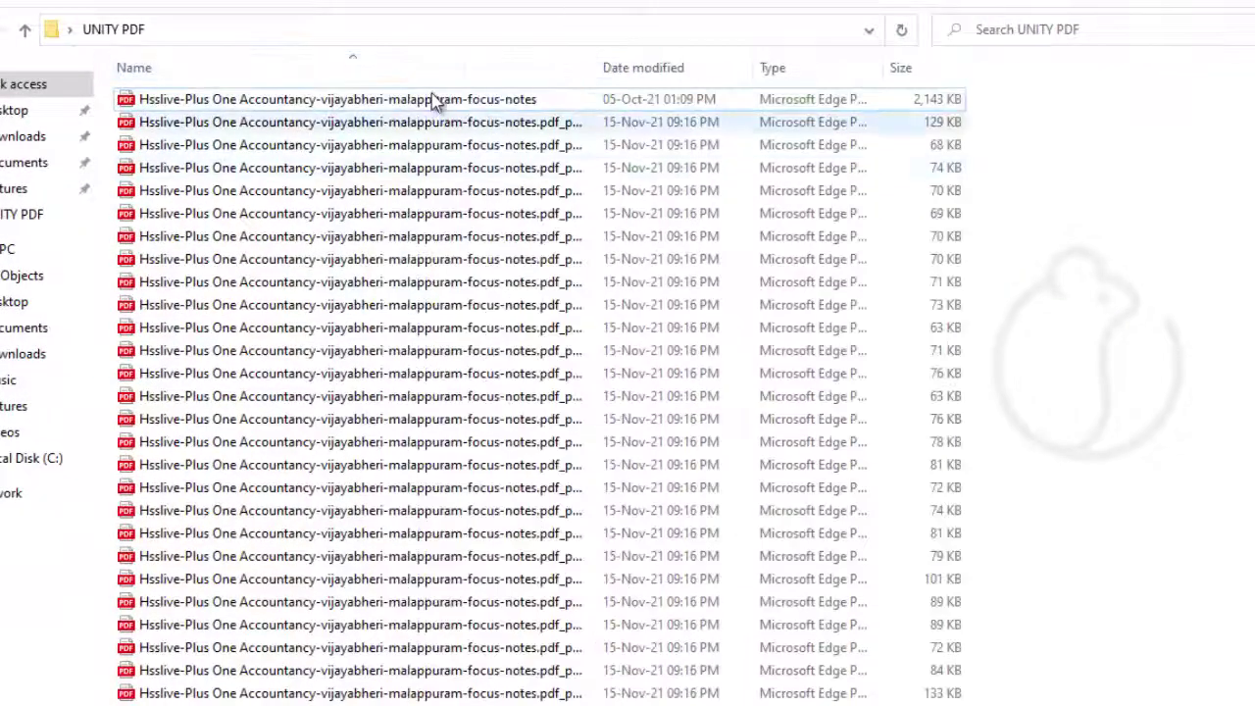
click(410, 99)
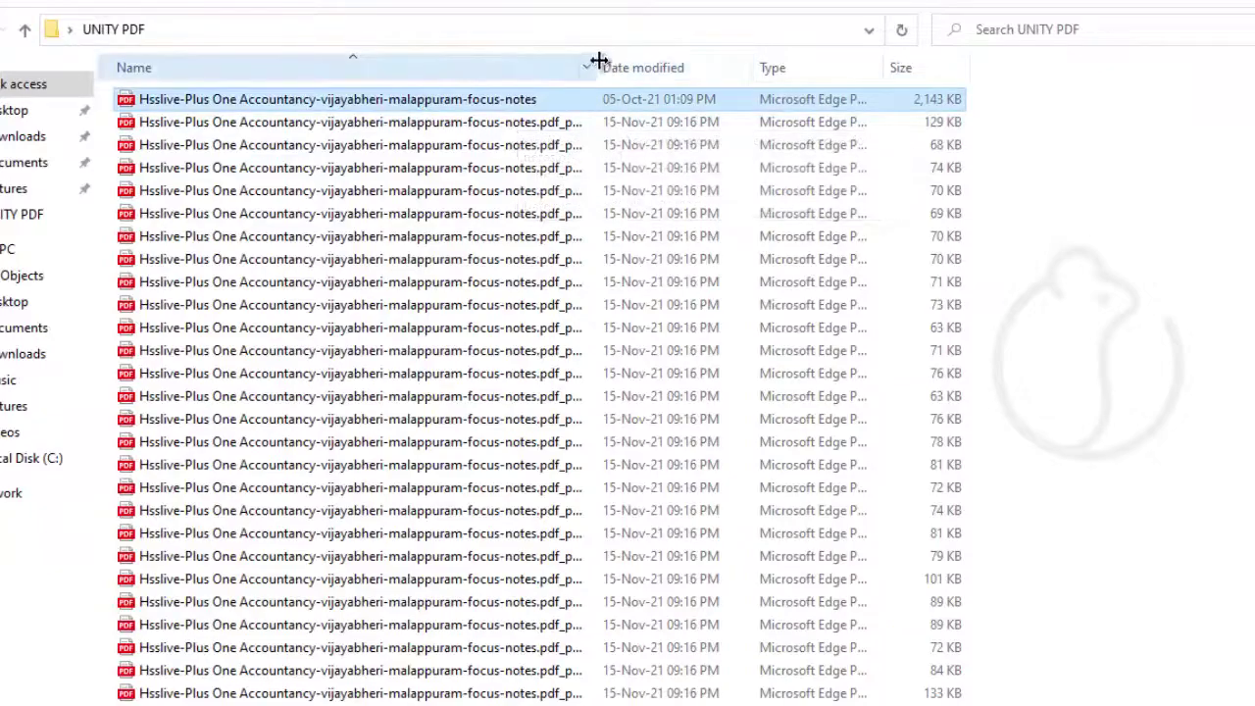
drag(598, 61, 834, 67)
- Check the split page files in the folder from page_1 onward, along with the folder's item count
click(600, 123)
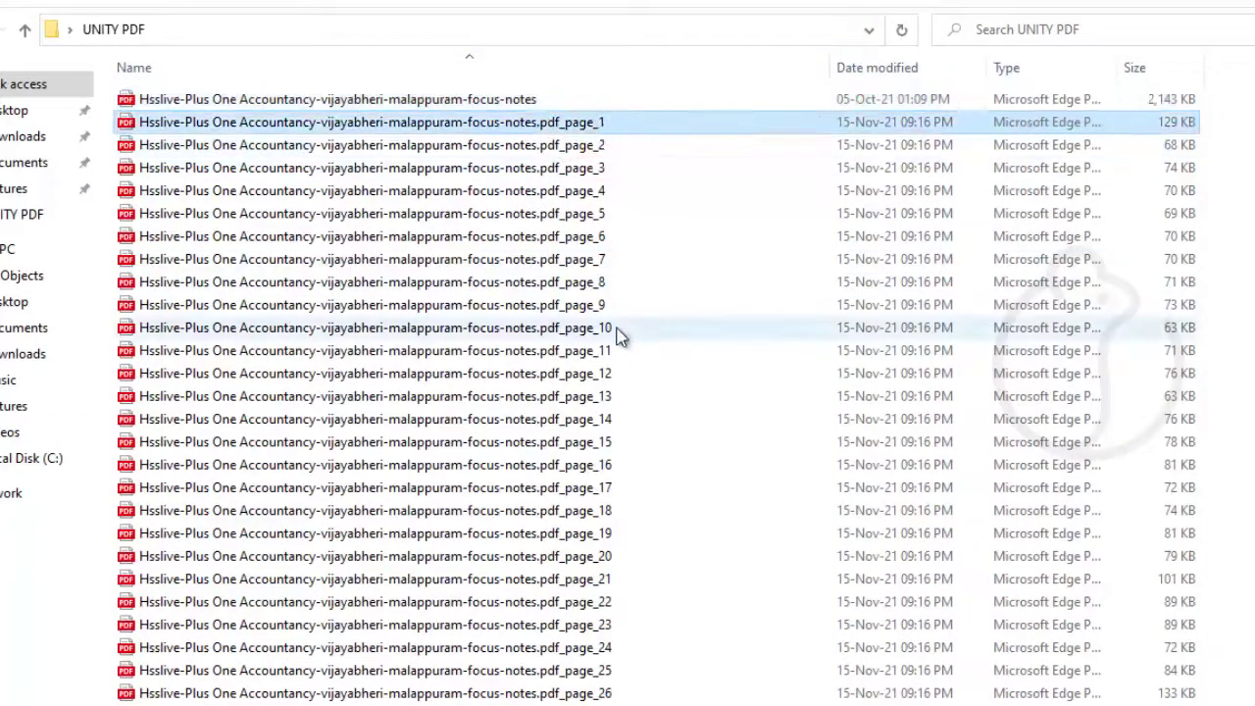
scroll(546, 440, down, 7)
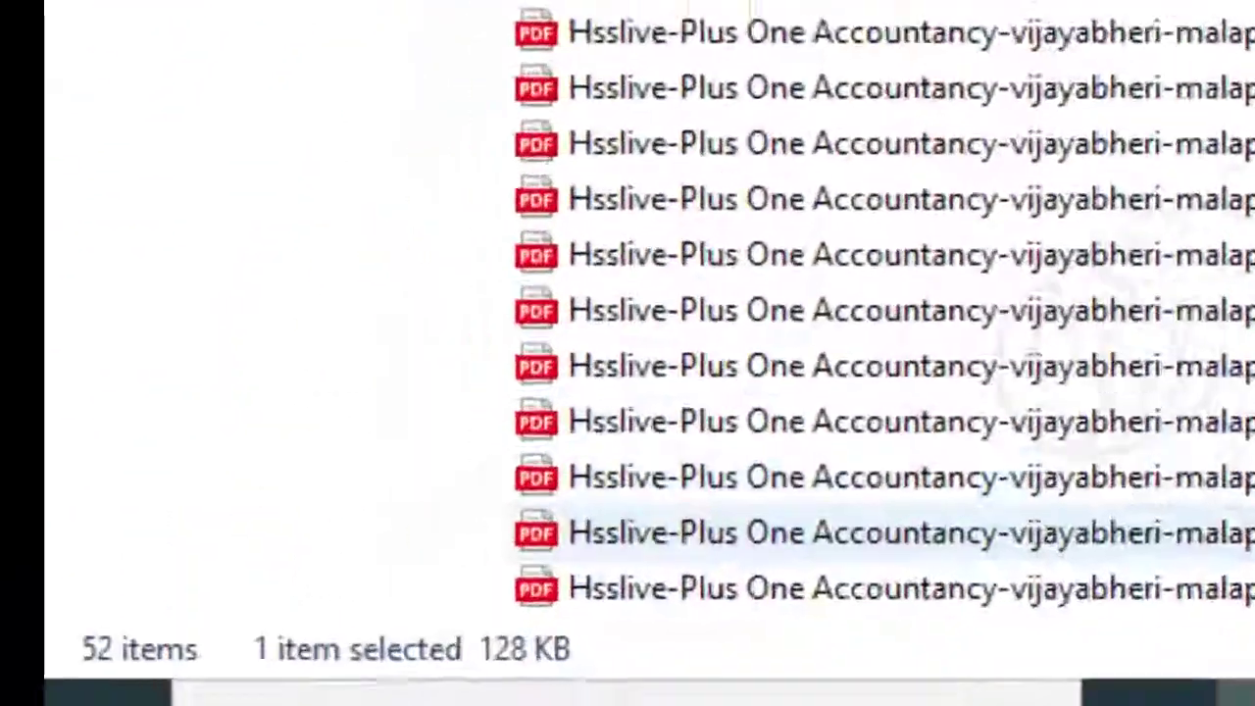
click(883, 587)
scroll(882, 422, down, 2)
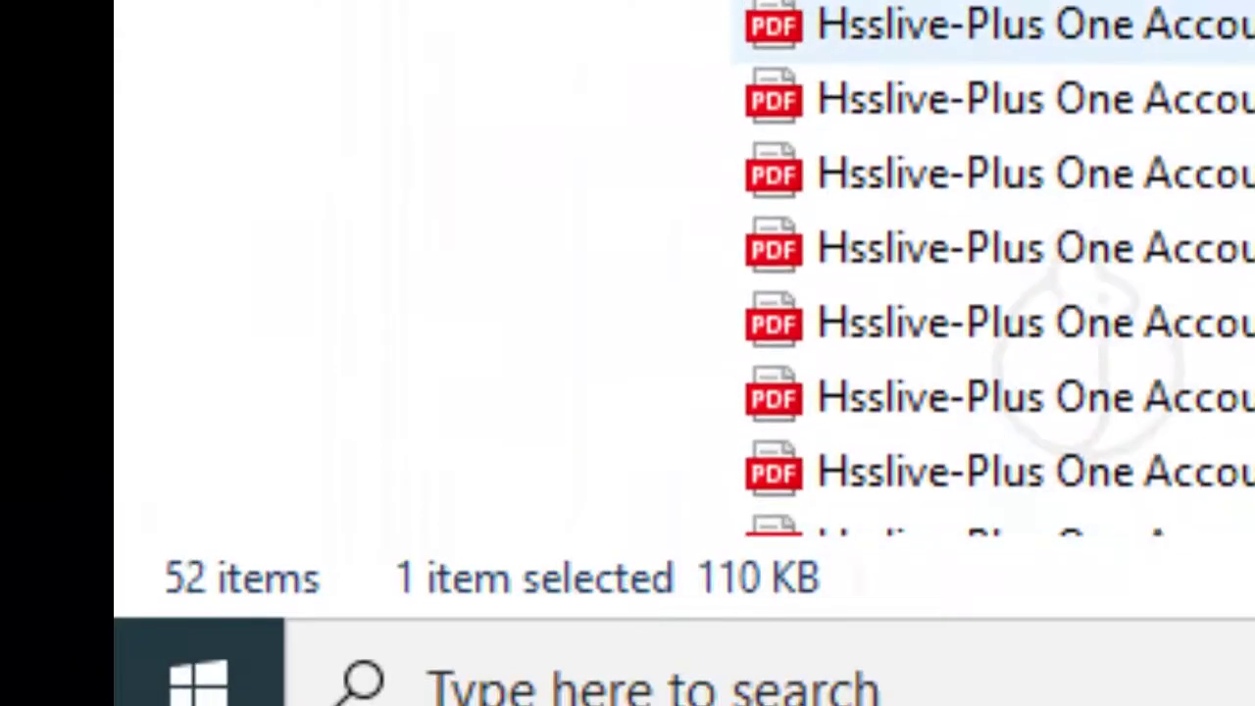
key(Home)
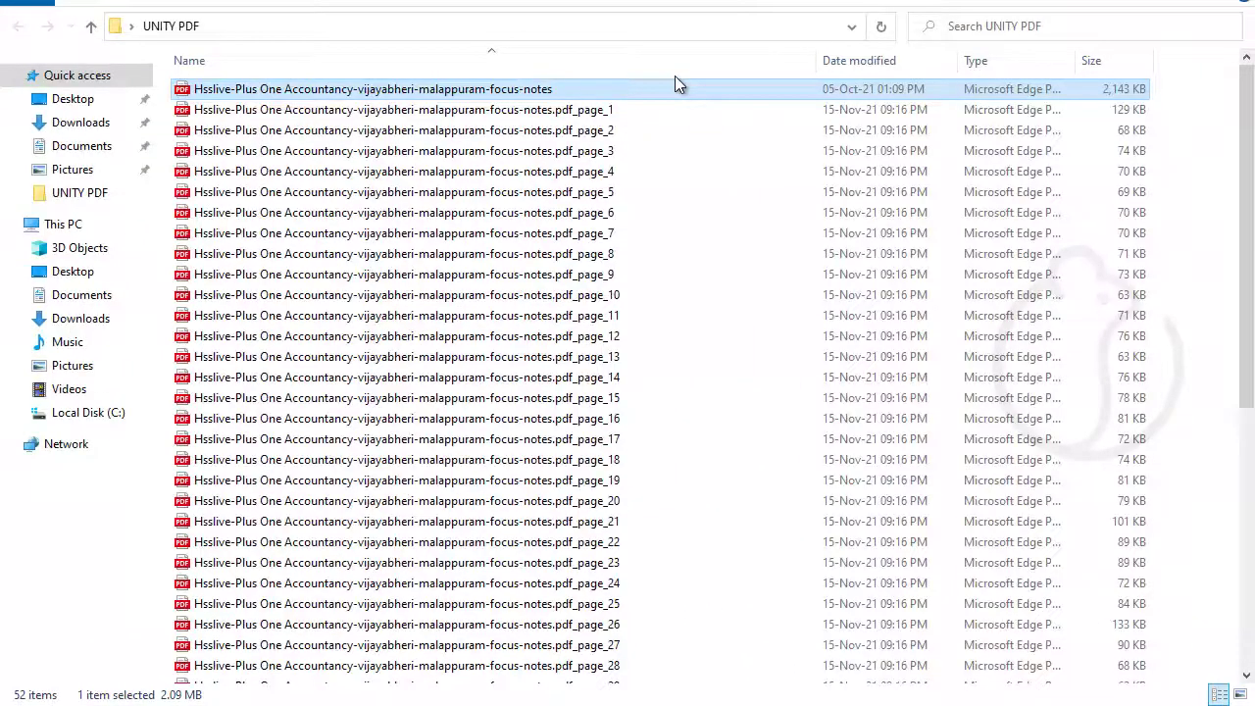
- Switch to UnityPDF, add the split files page_1 through page_10 to the list, and widen the Path column to show full names
click(706, 294)
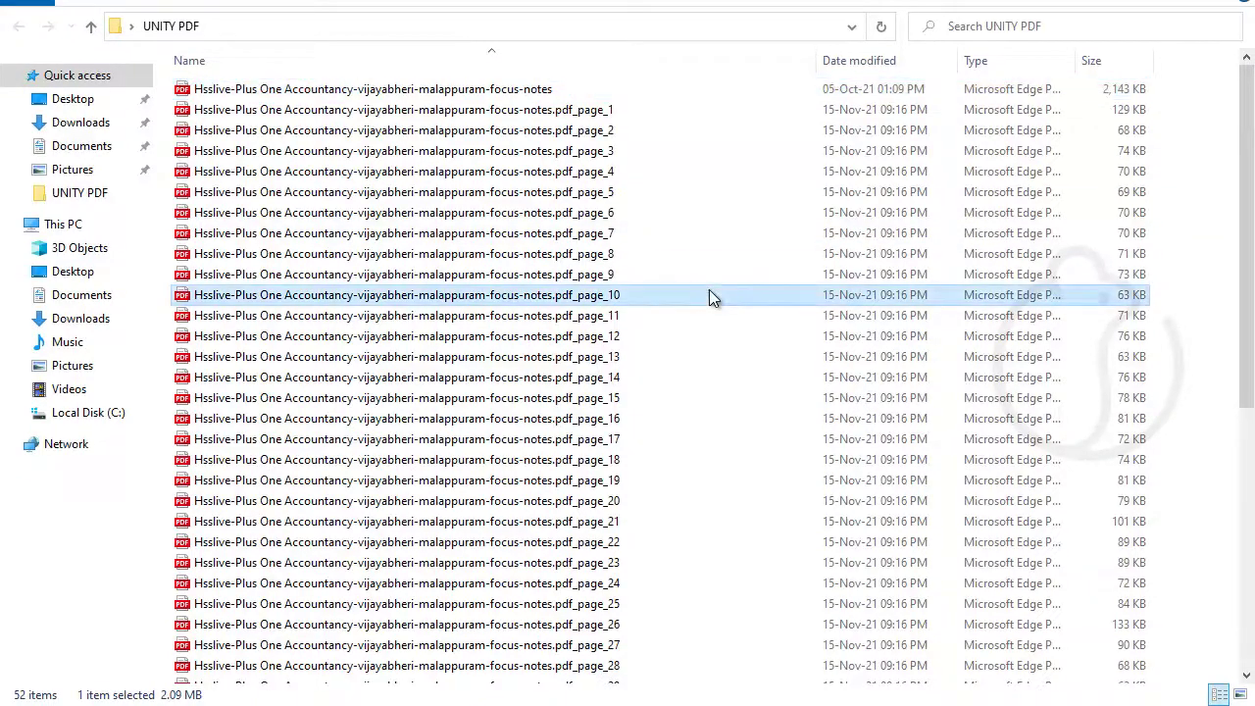
click(577, 108)
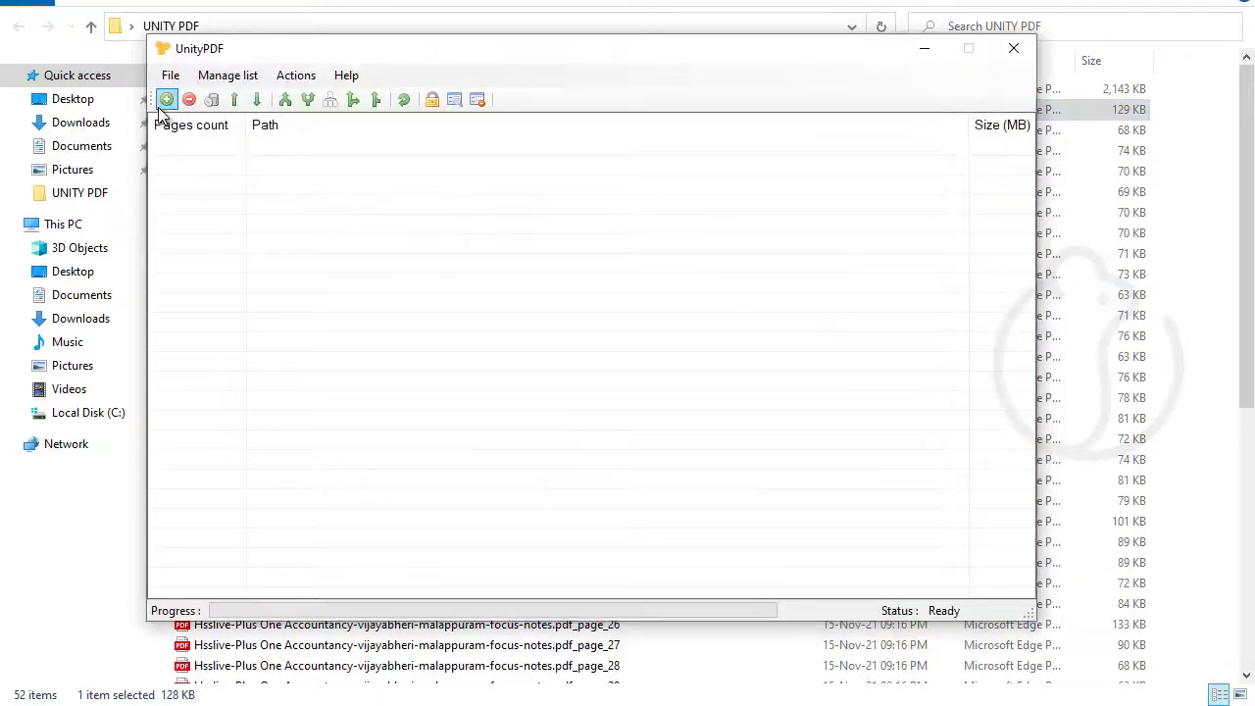
click(166, 99)
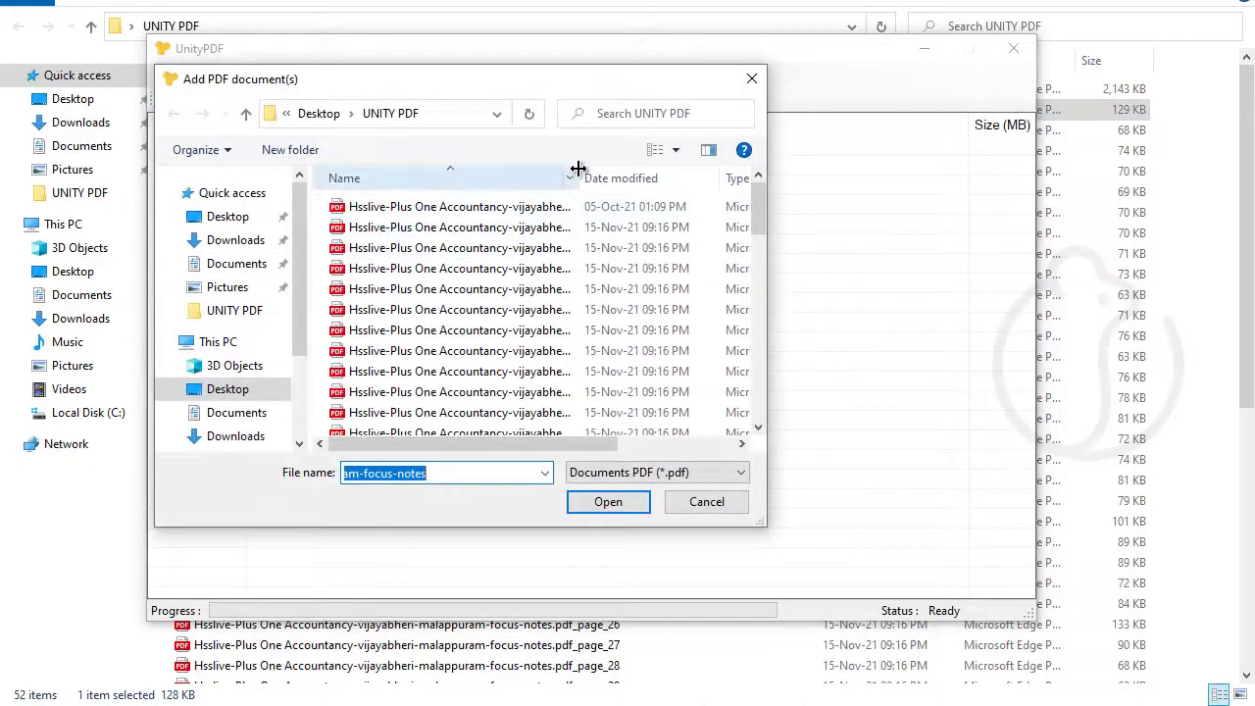
drag(579, 177, 799, 197)
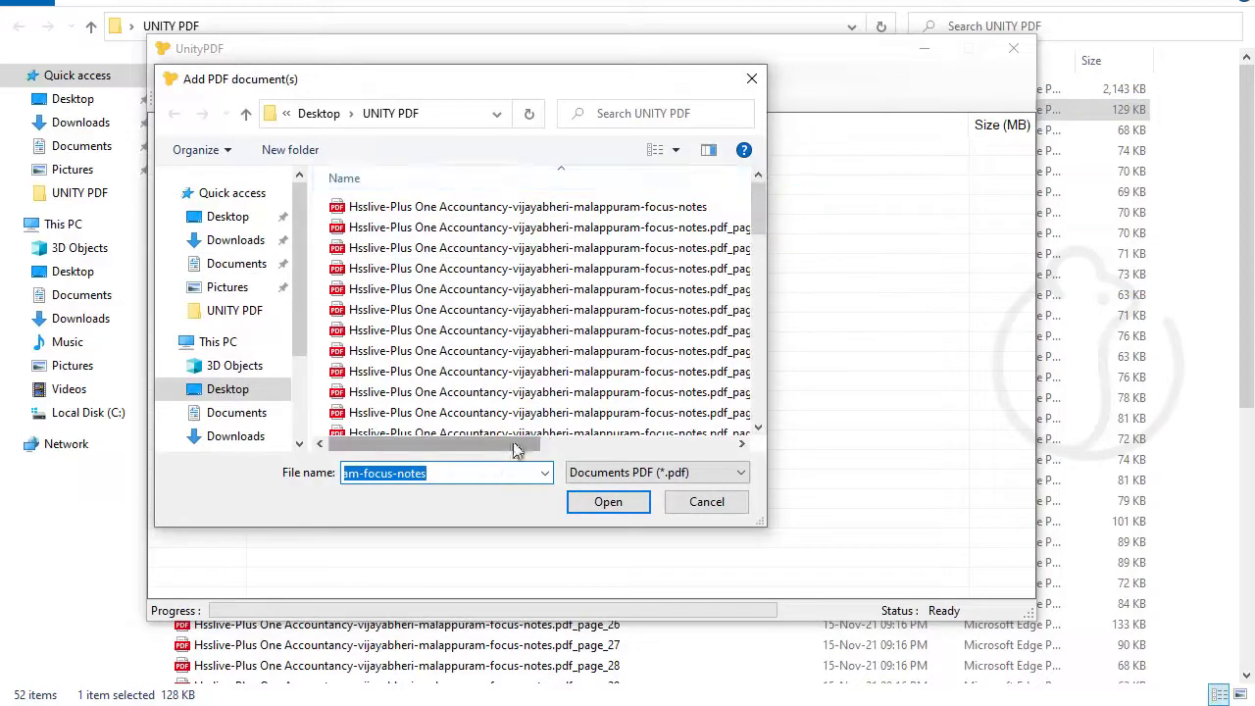
drag(490, 444, 578, 443)
click(545, 231)
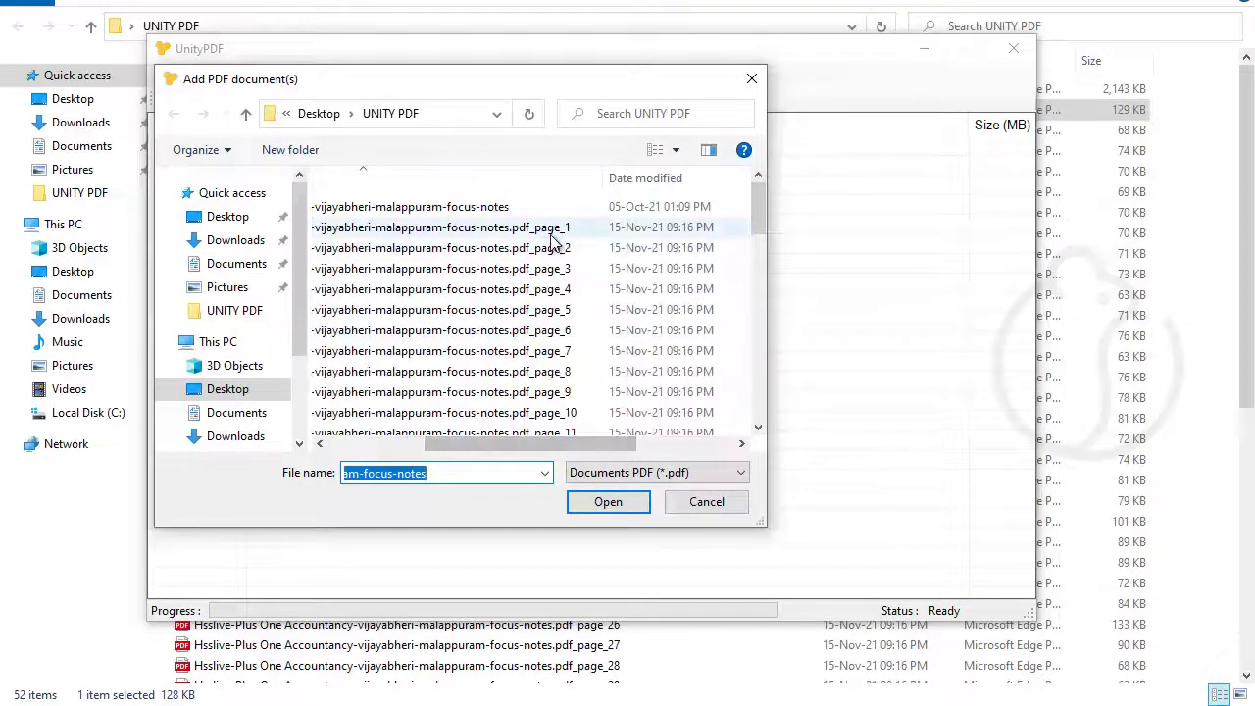
click(545, 414)
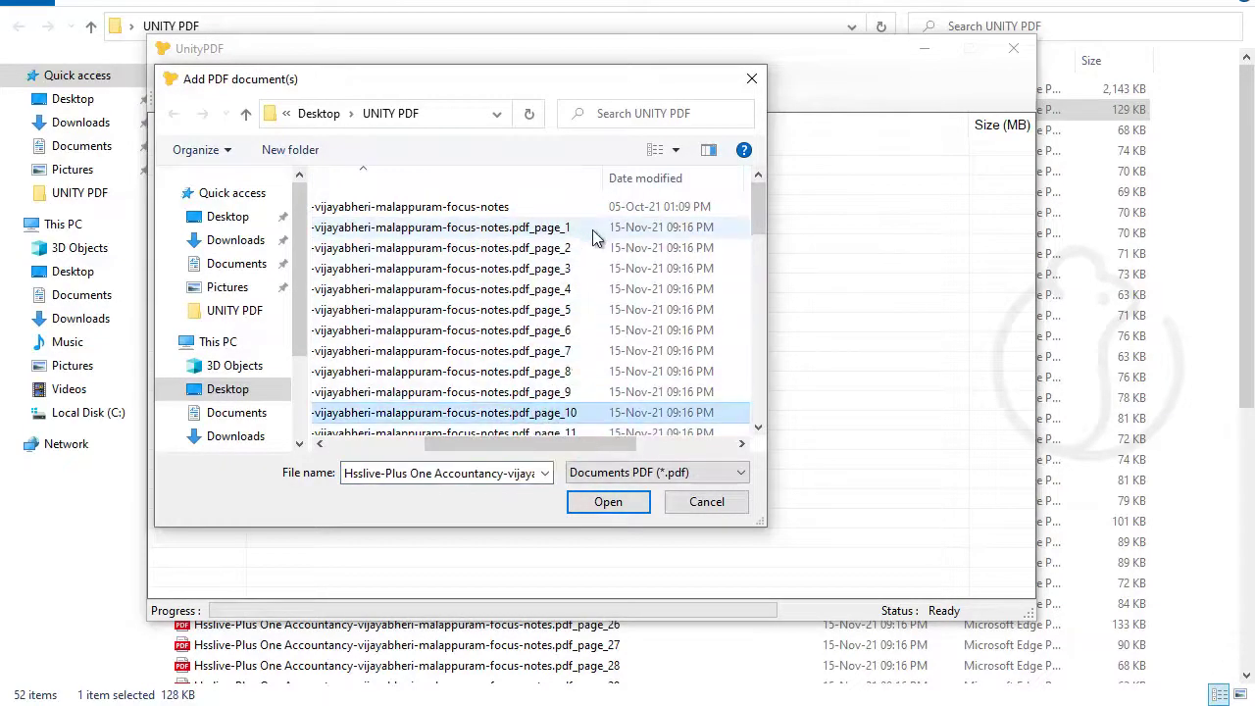
drag(595, 238, 500, 424)
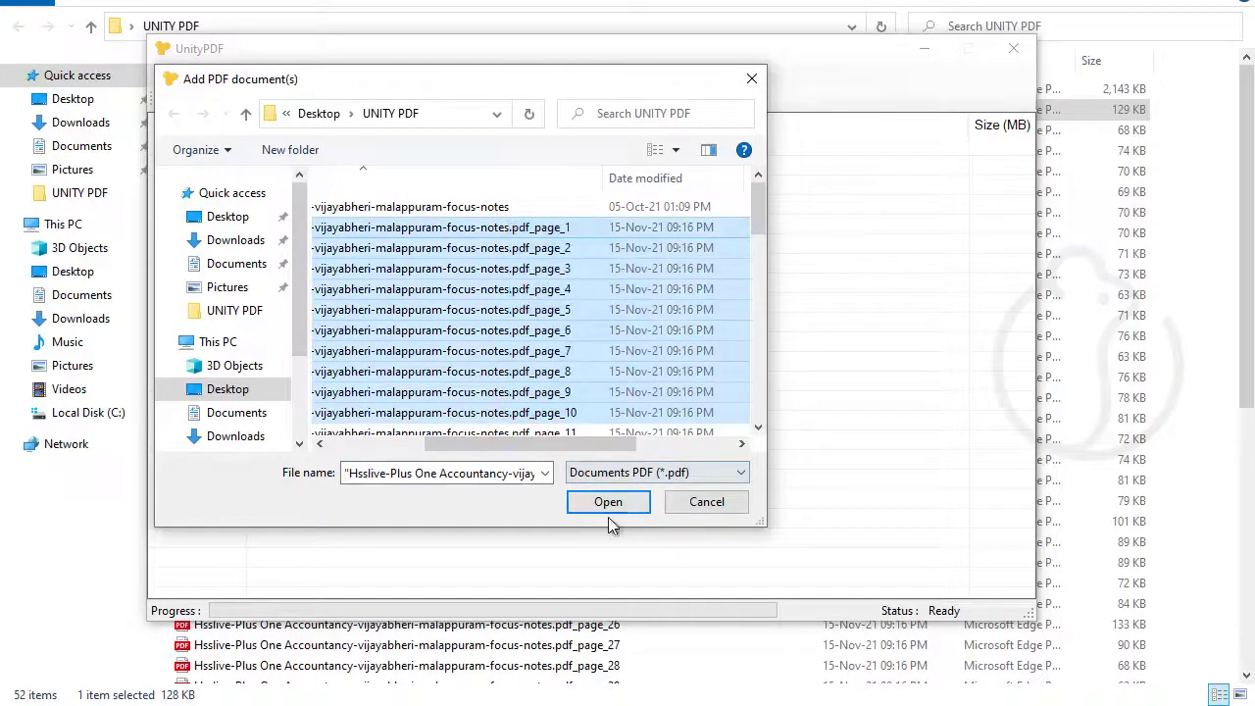
click(606, 507)
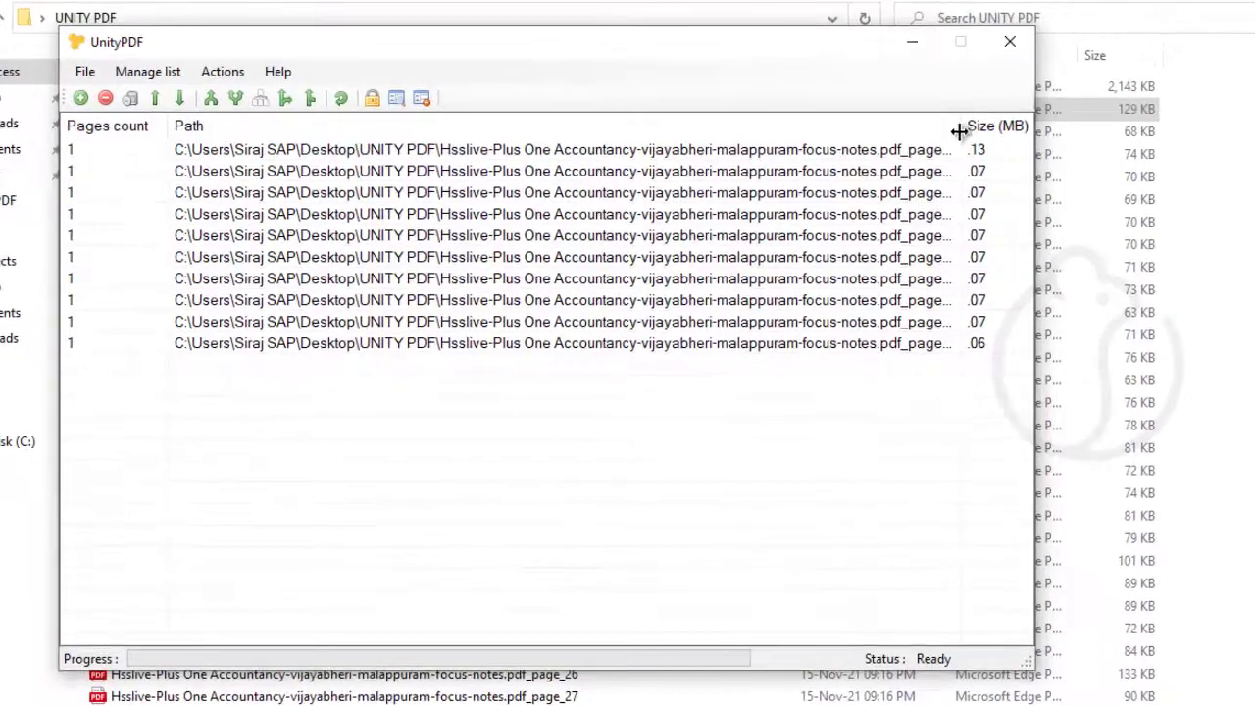
drag(962, 125, 998, 135)
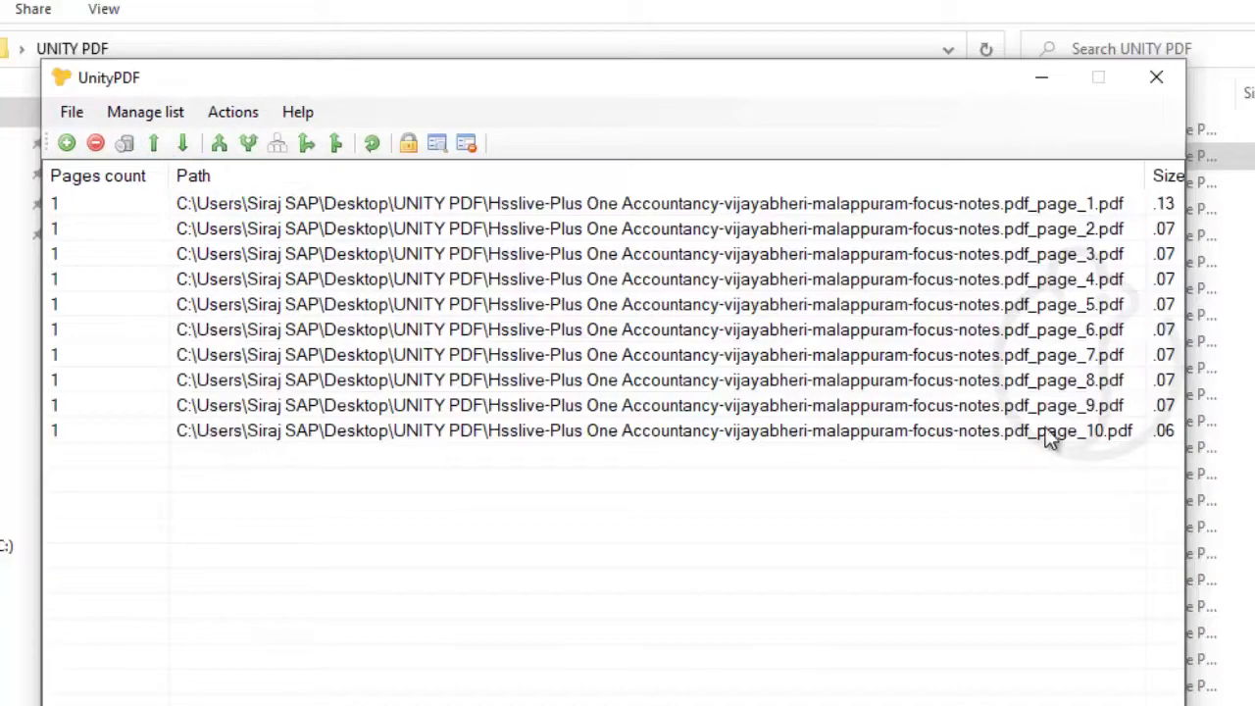
- Move the page_10 file three places up in the list and return it to the end
click(1029, 436)
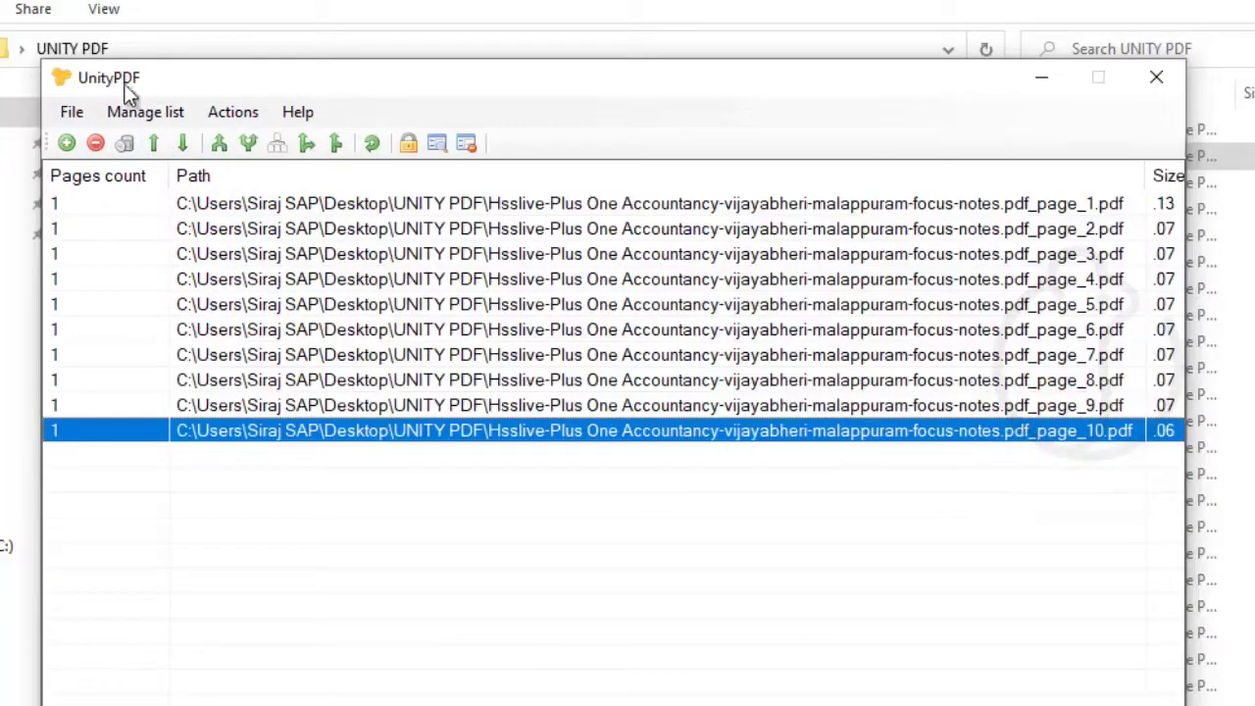
click(162, 149)
click(161, 149)
click(162, 149)
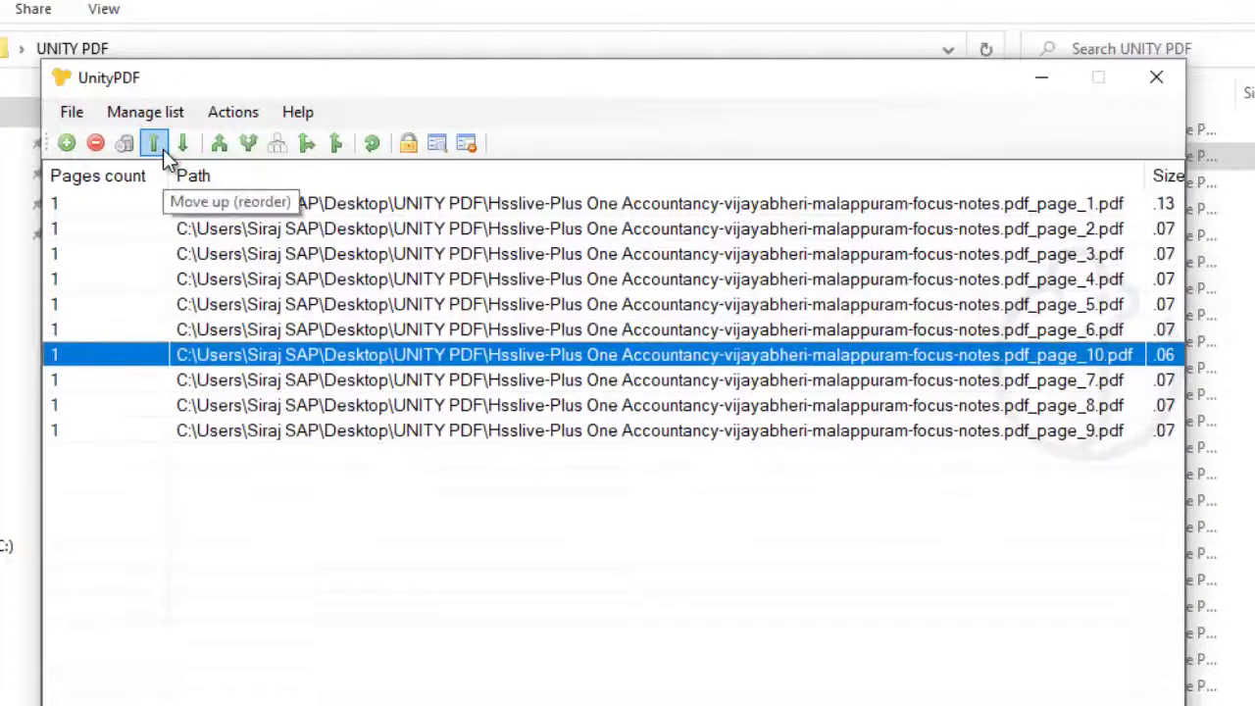
click(184, 145)
click(183, 145)
click(184, 145)
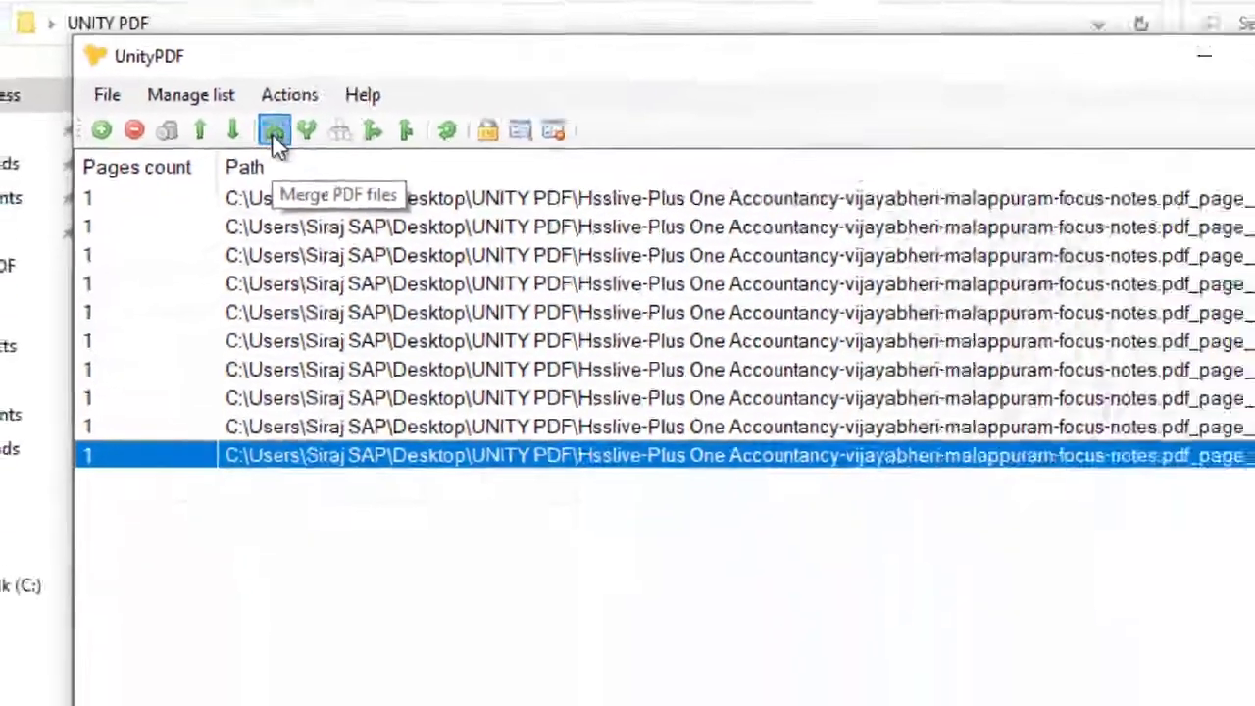
- Merge the ten listed page files into a PDF named "10 pages merged" in the UNITY PDF folder
click(384, 240)
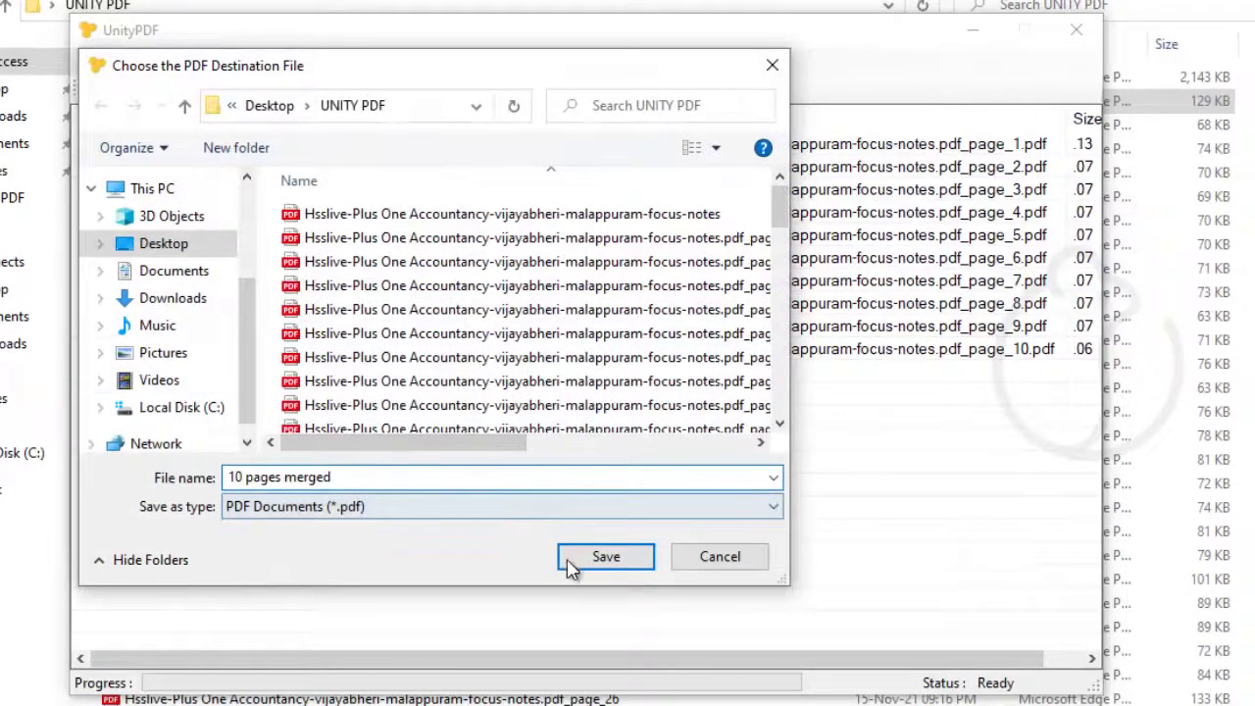
click(600, 556)
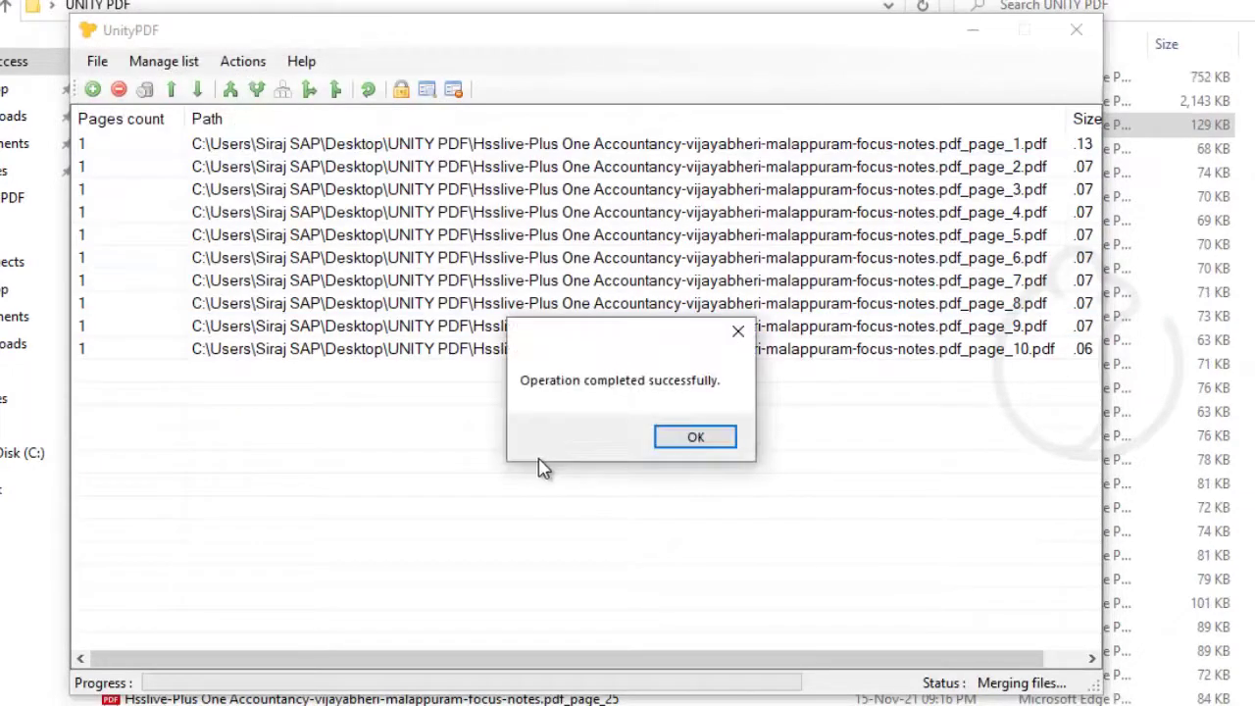
click(675, 449)
- Open the "10 pages merged" file from the UNITY PDF folder in Microsoft Edge and check its page count and contents
click(970, 34)
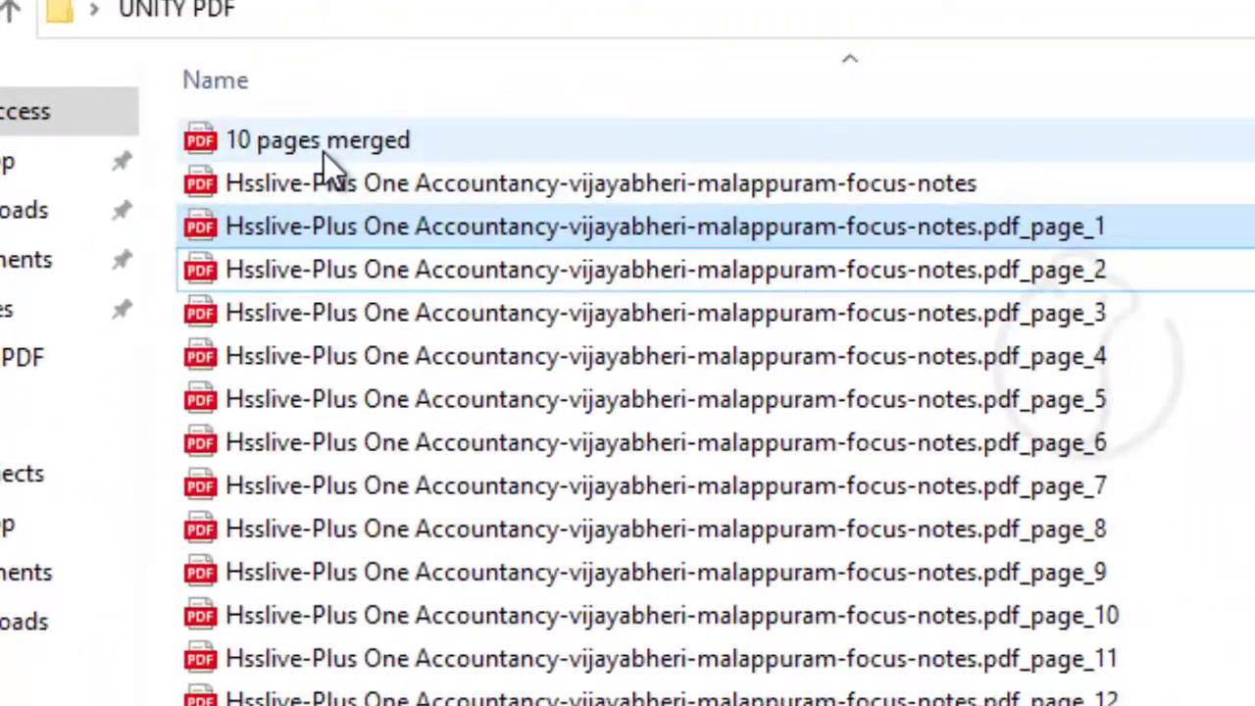
click(178, 82)
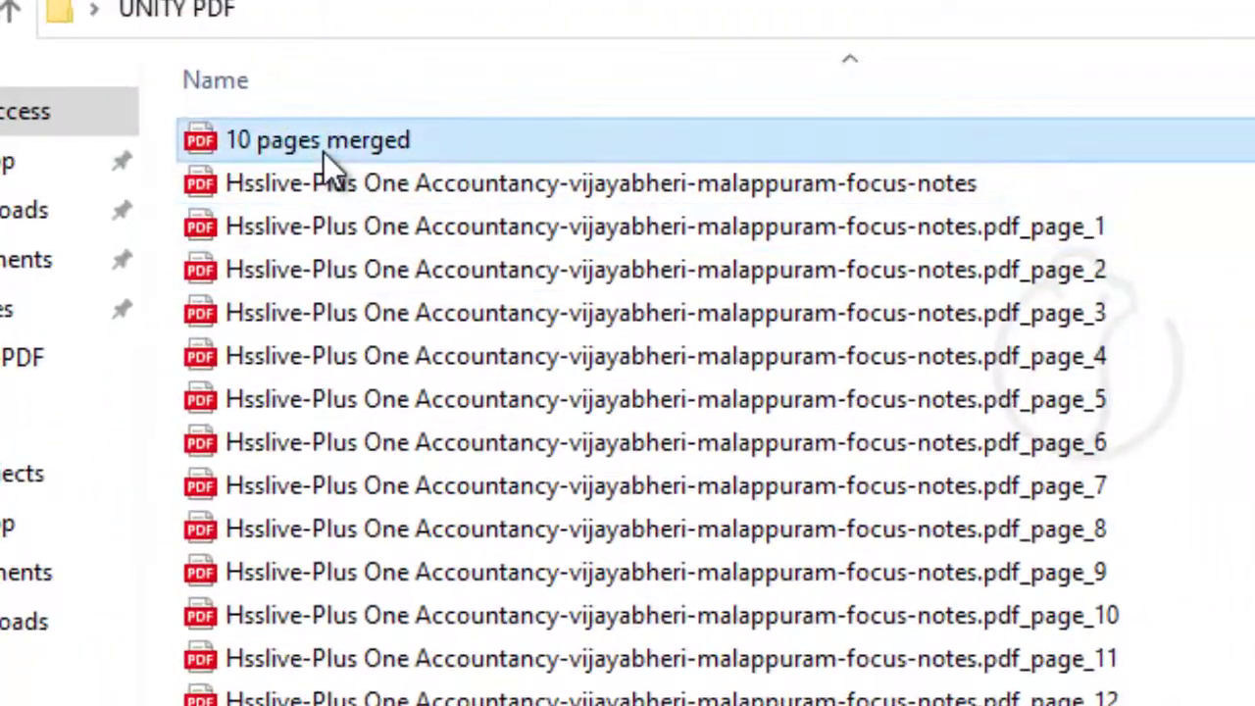
double_click(323, 152)
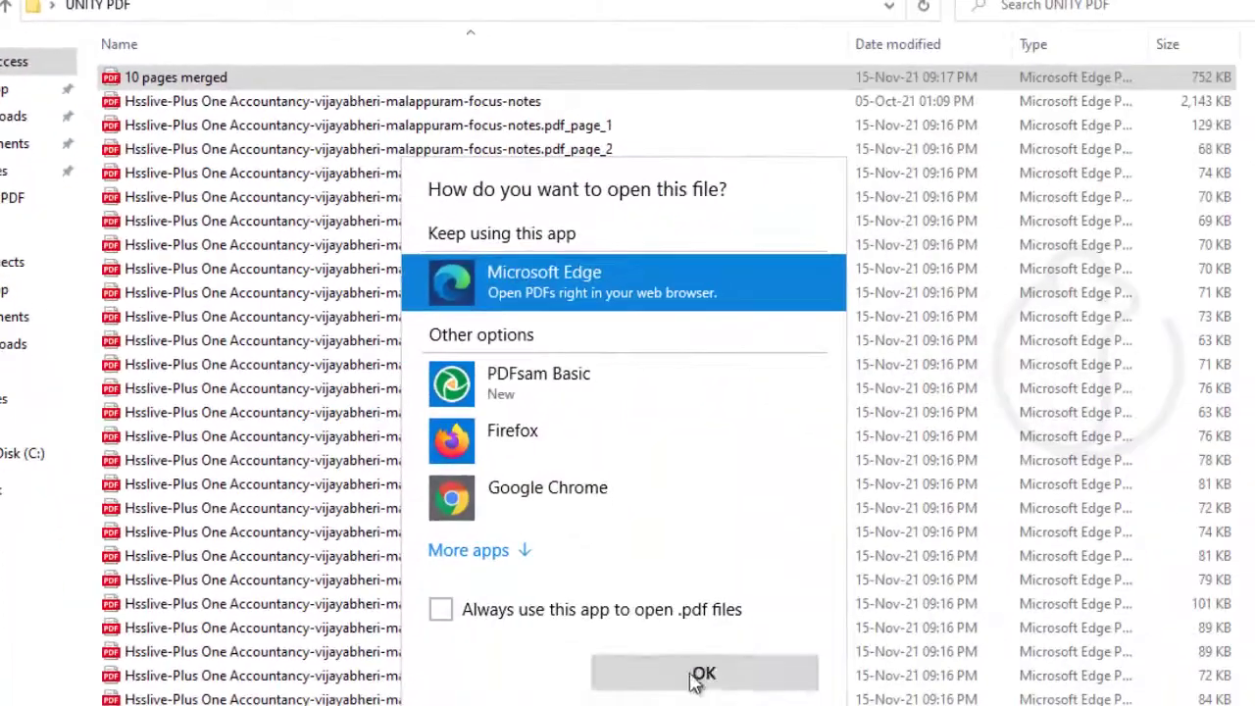
click(697, 673)
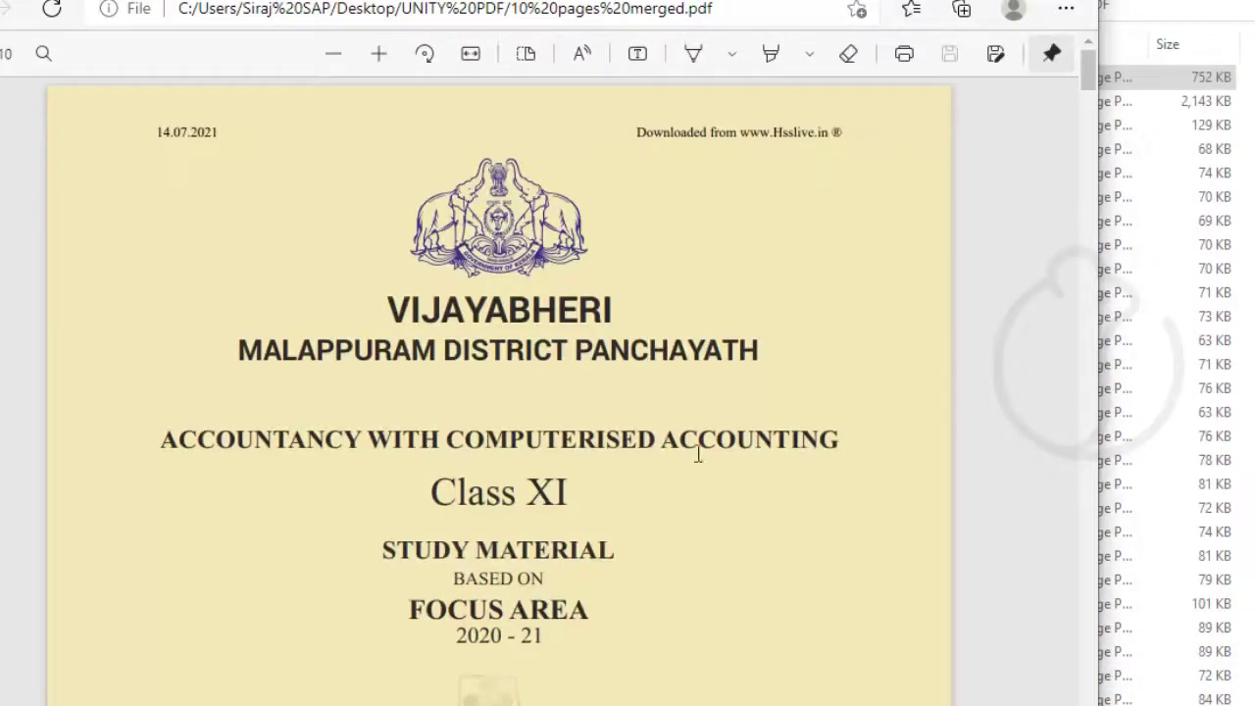
click(971, 5)
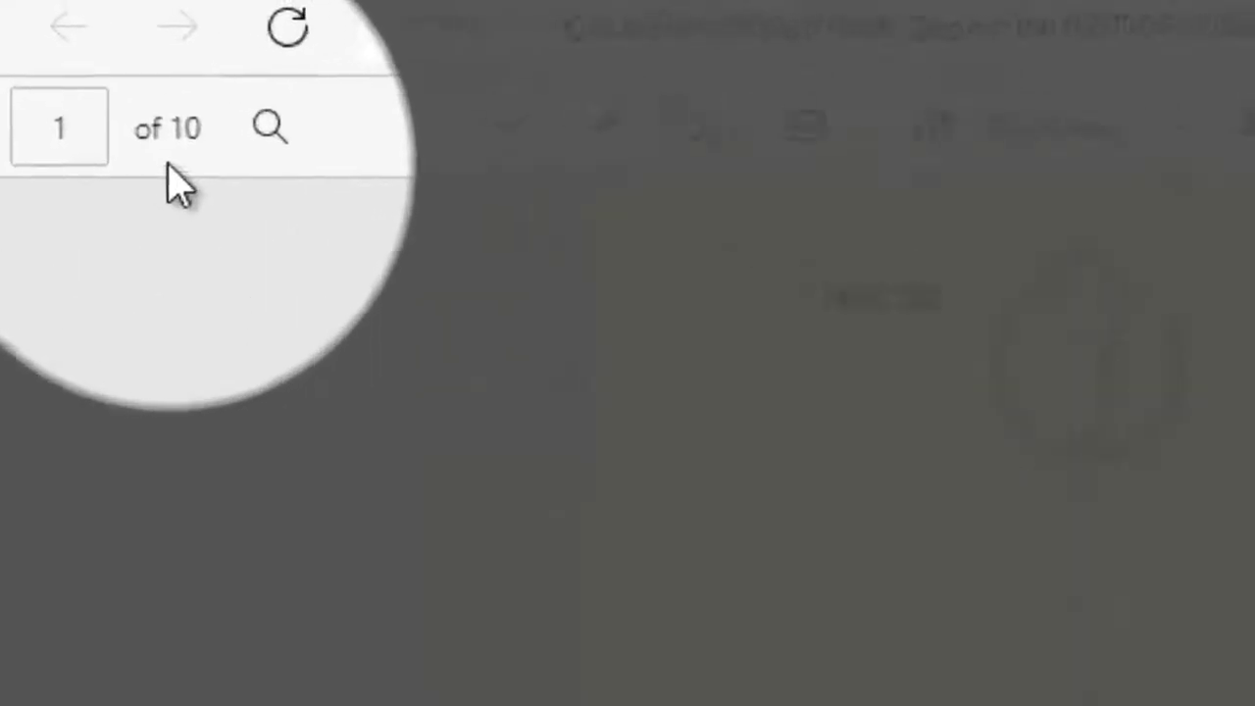
scroll(627, 393, down, 15)
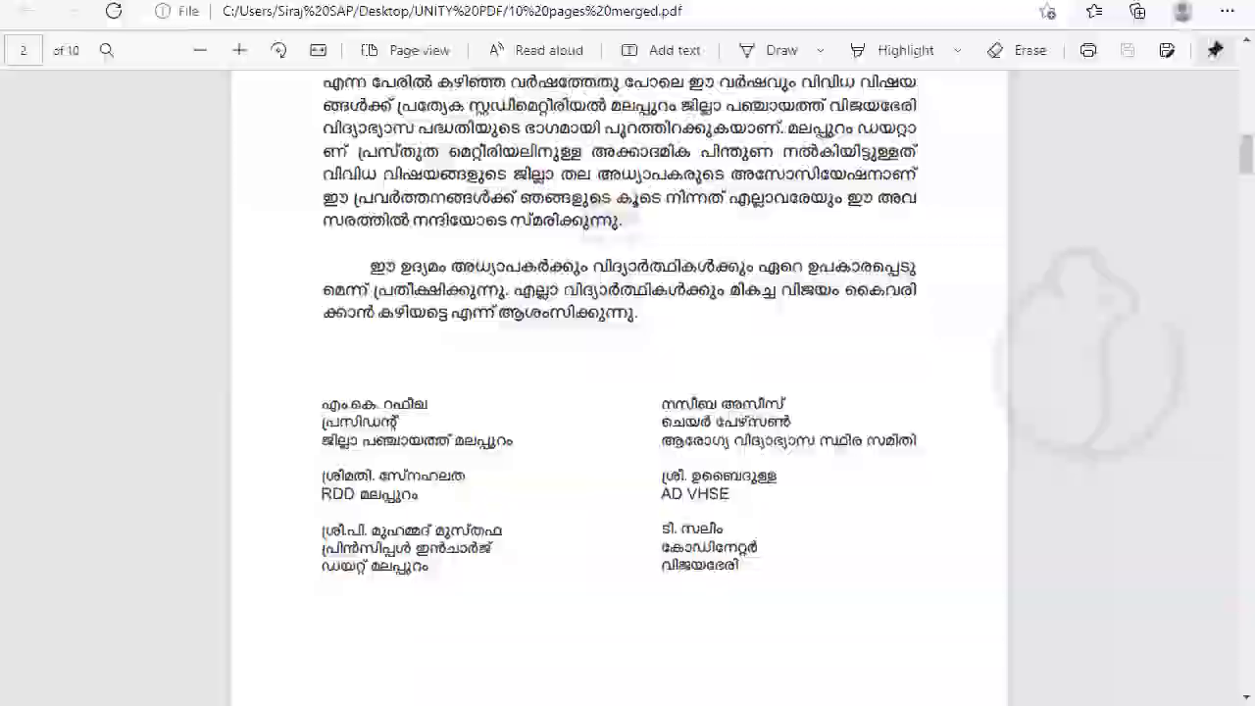
click(1233, 1)
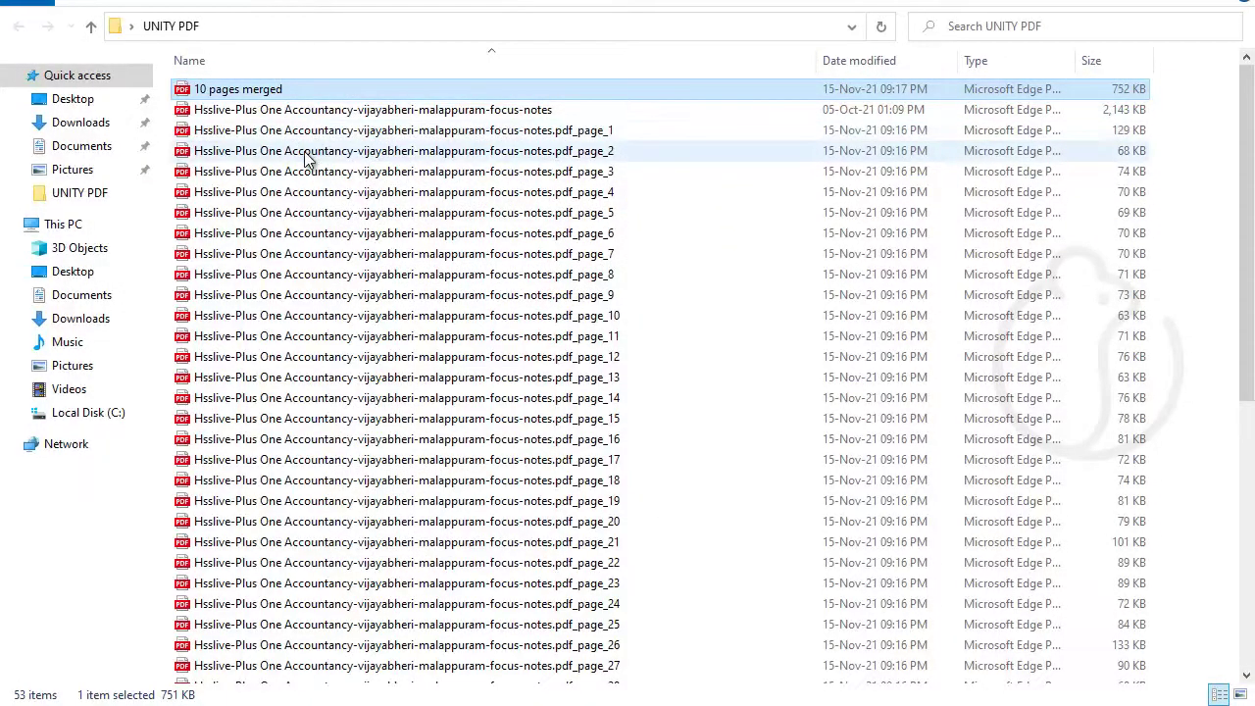
- Delete every file in the UNITY PDF folder except the original Hsslive-Plus One Accountancy PDF
key(ctrl+a)
ctrl+click(313, 109)
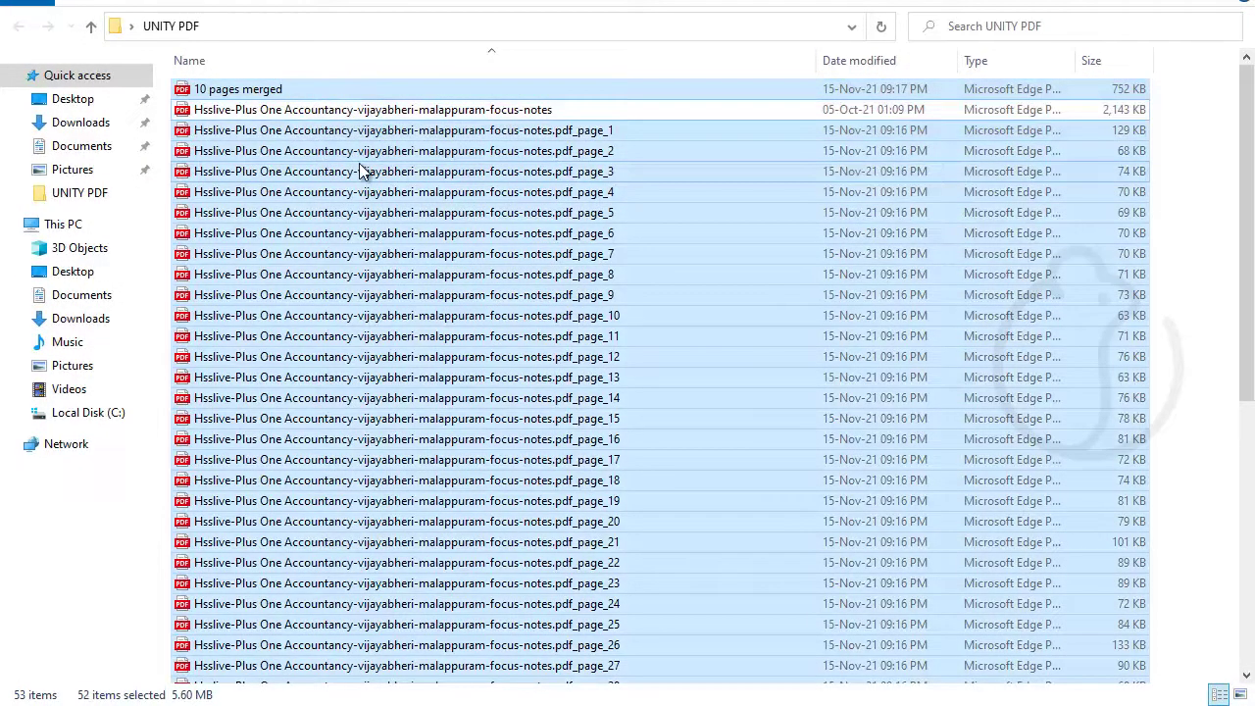
key(Delete)
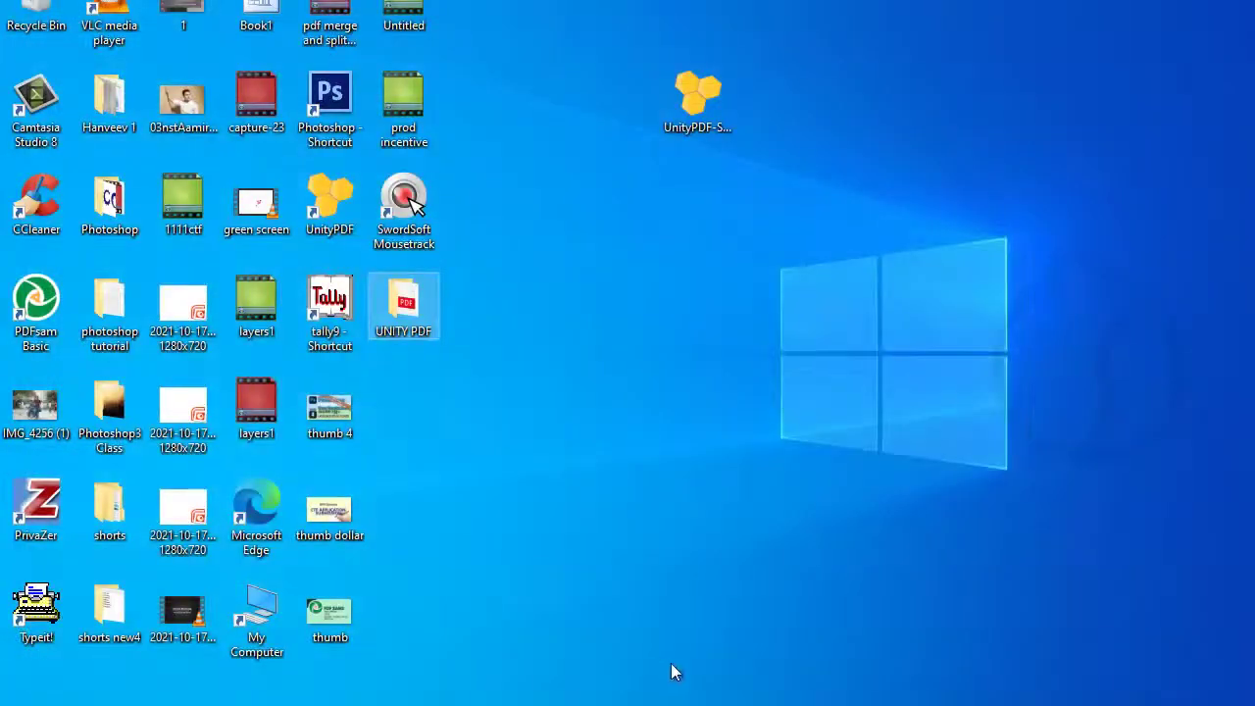
- Switch to UnityPDF and add the original Hsslive-Plus One Accountancy PDF to the list
double_click(695, 98)
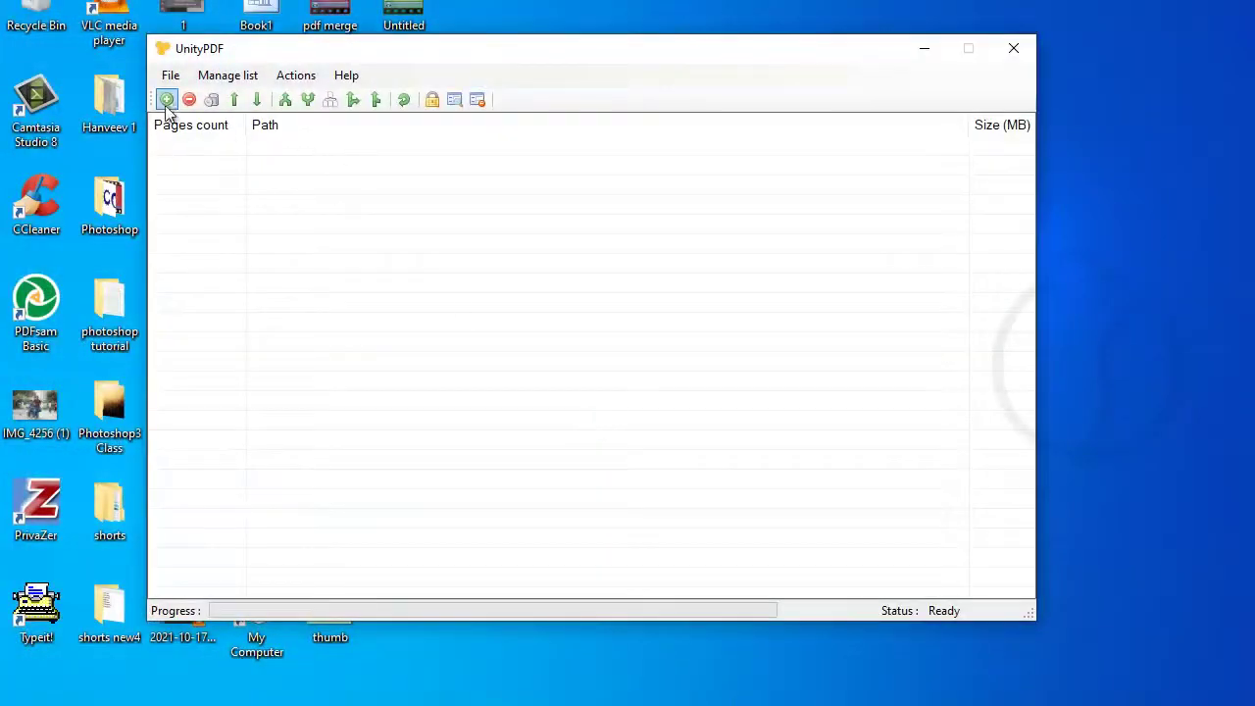
click(166, 99)
double_click(372, 208)
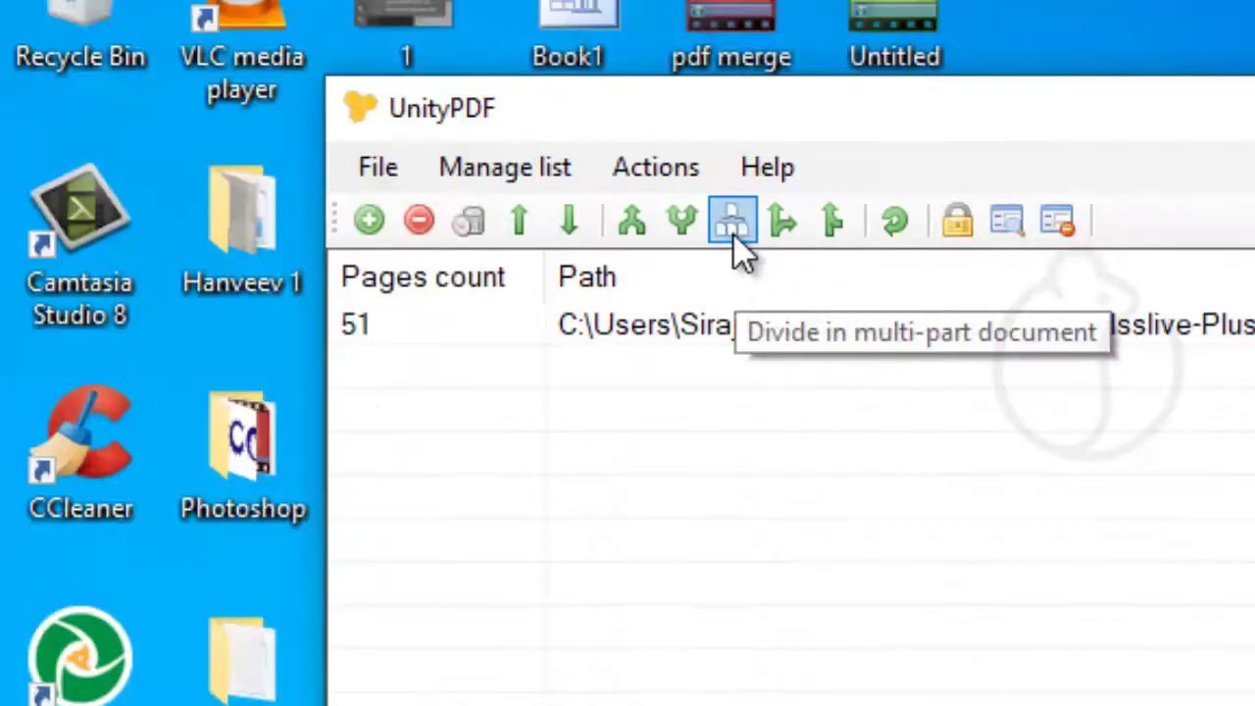
- Divide the Accountancy PDF into a multi-part document with 3 parts, saved in the desktop's UNITY PDF folder
click(733, 228)
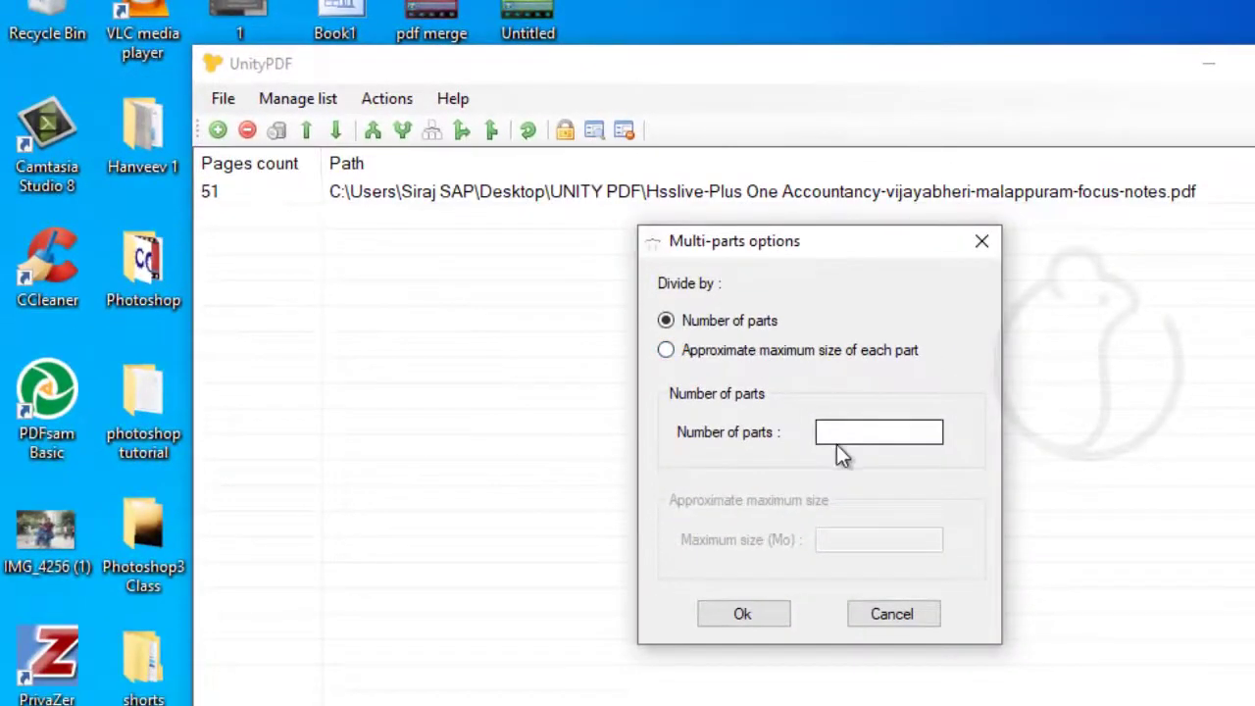
click(838, 436)
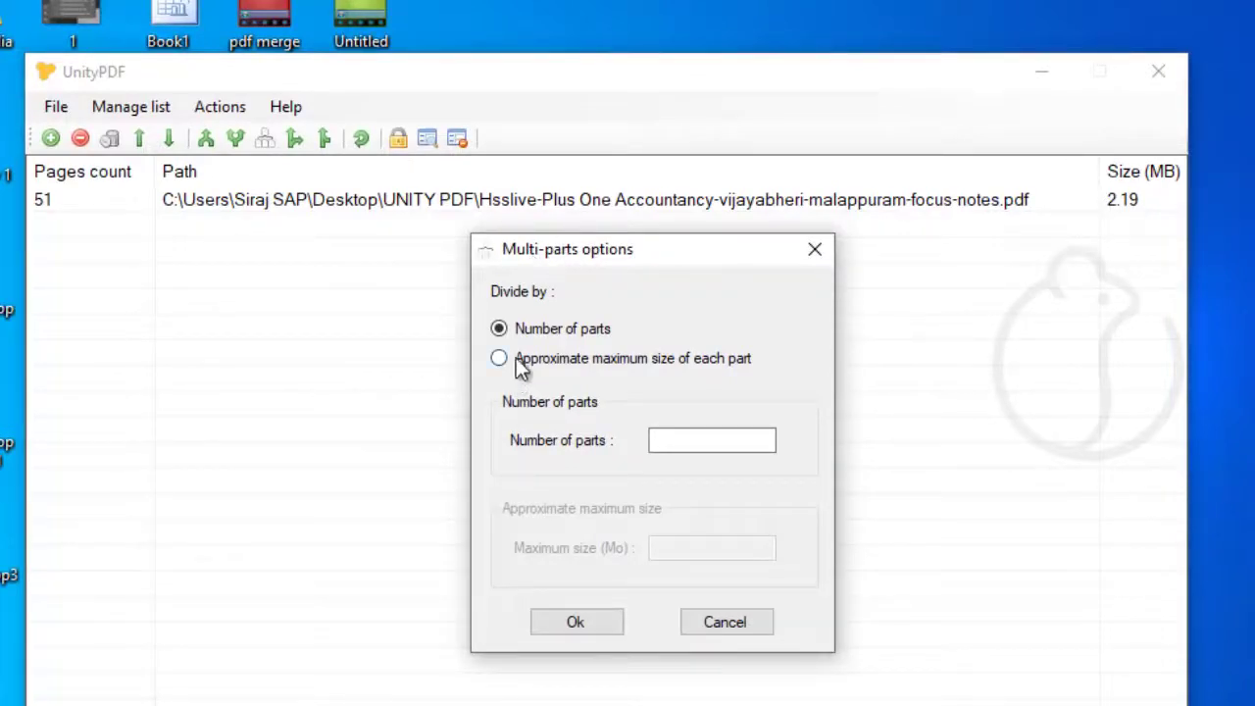
click(687, 443)
text(3)
click(576, 623)
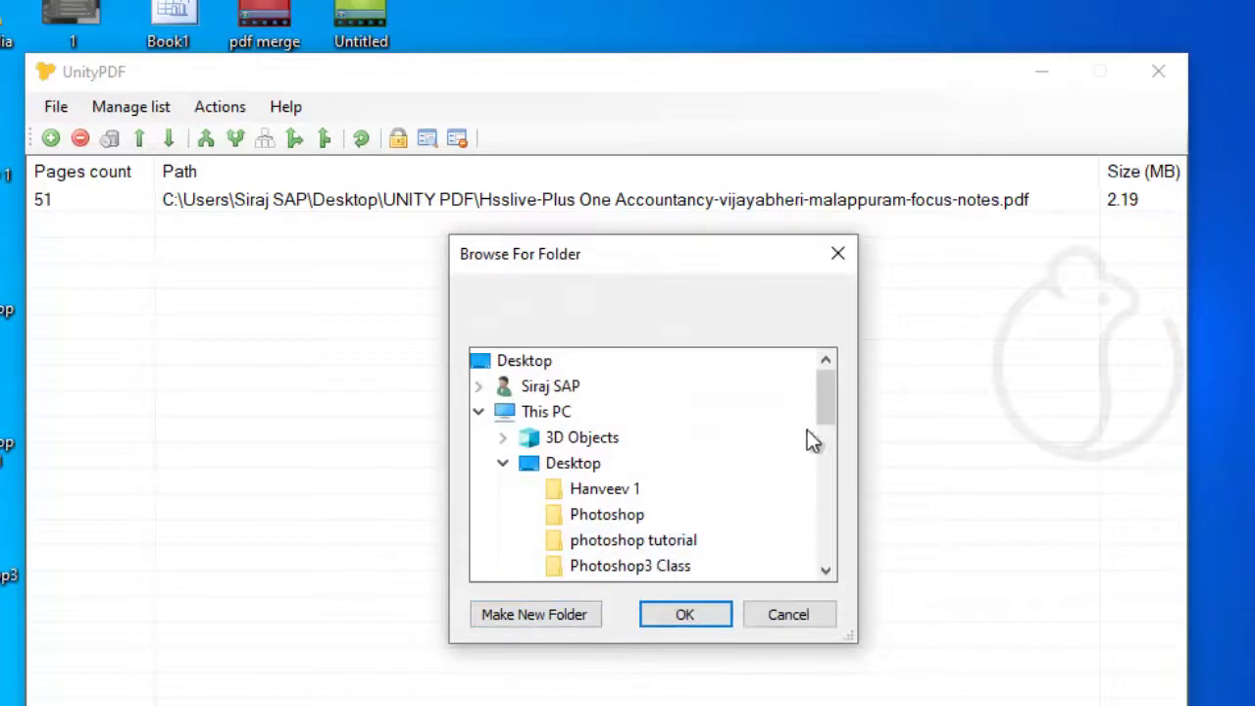
drag(828, 407, 829, 450)
click(636, 441)
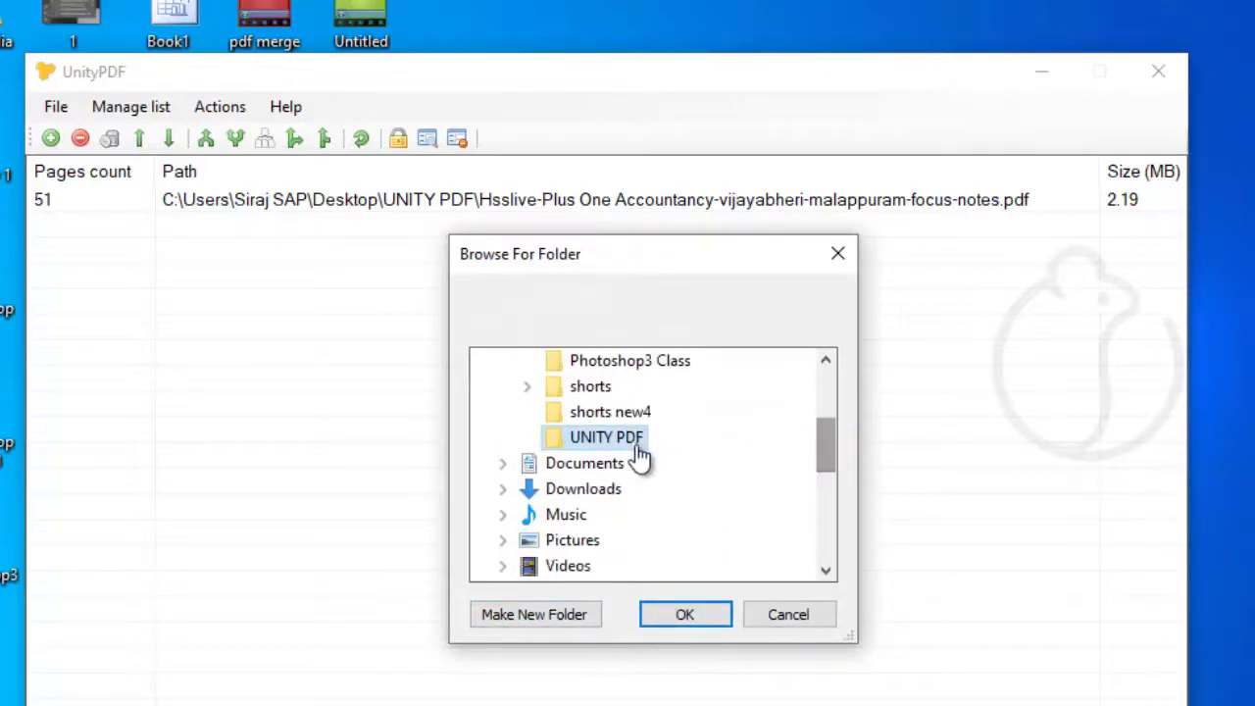
click(686, 620)
click(694, 534)
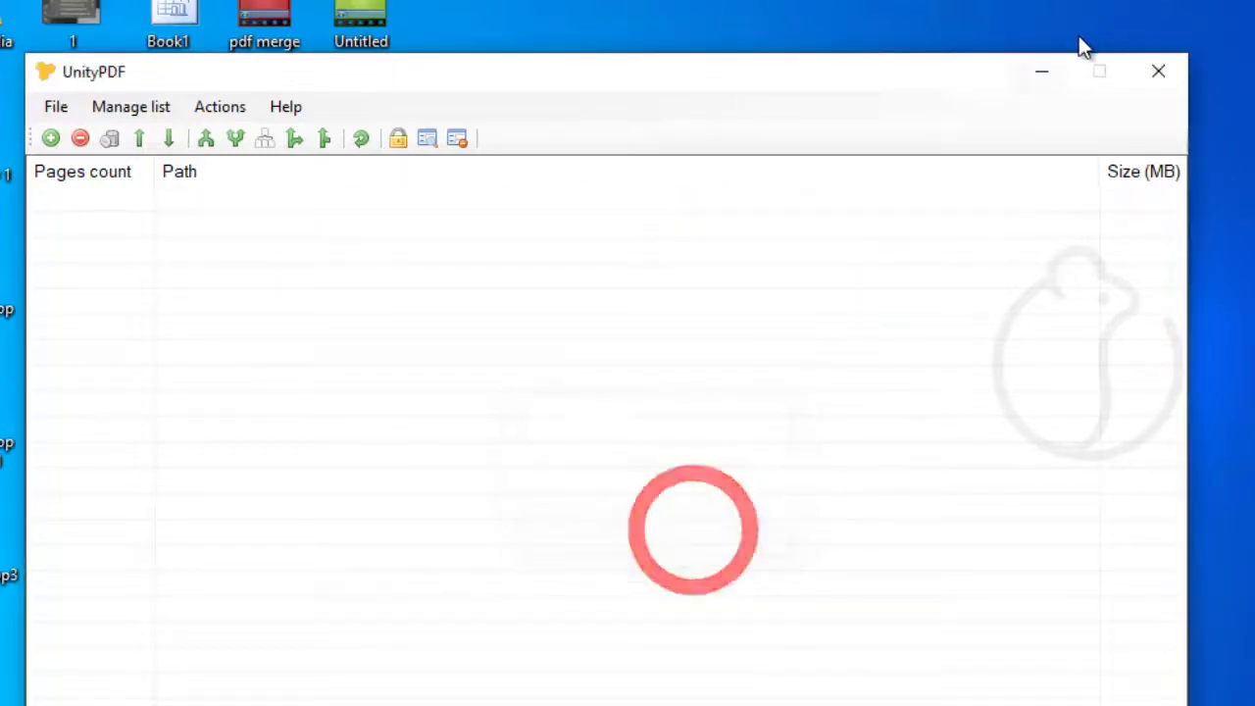
- Open the UNITY PDF folder from the desktop and check the part_1, part_2 and part_3 files
click(1047, 73)
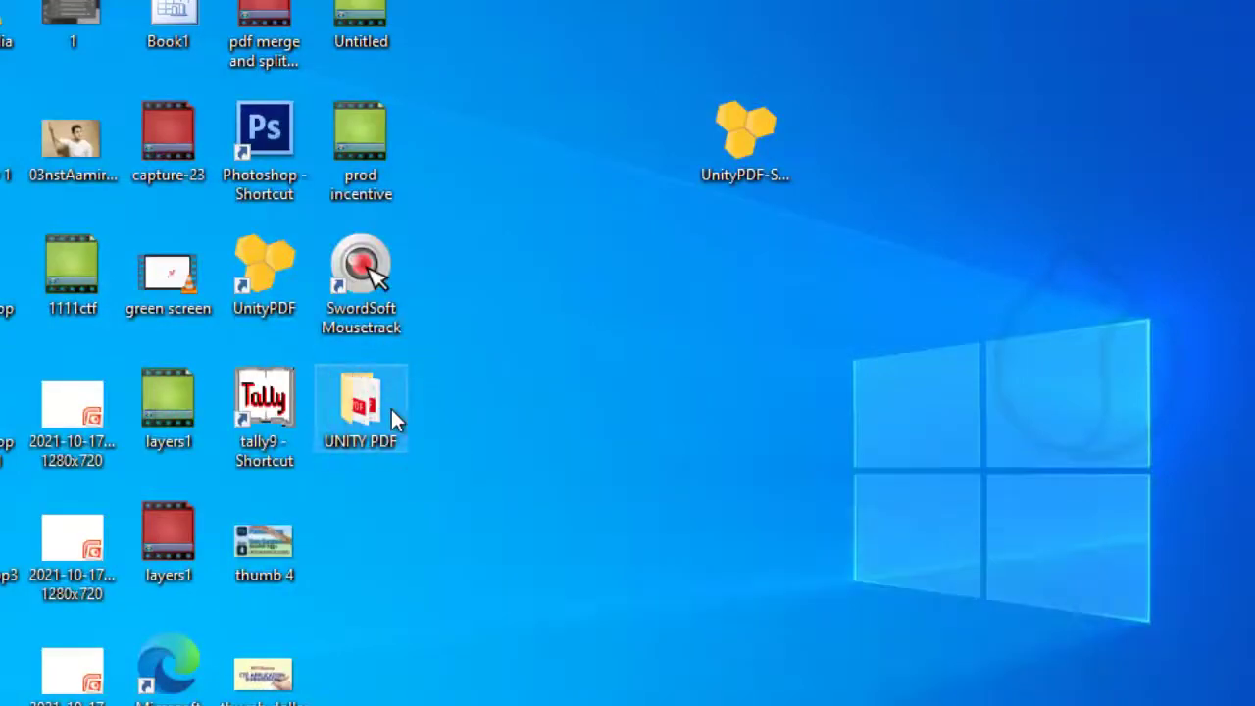
double_click(390, 406)
click(616, 154)
click(616, 178)
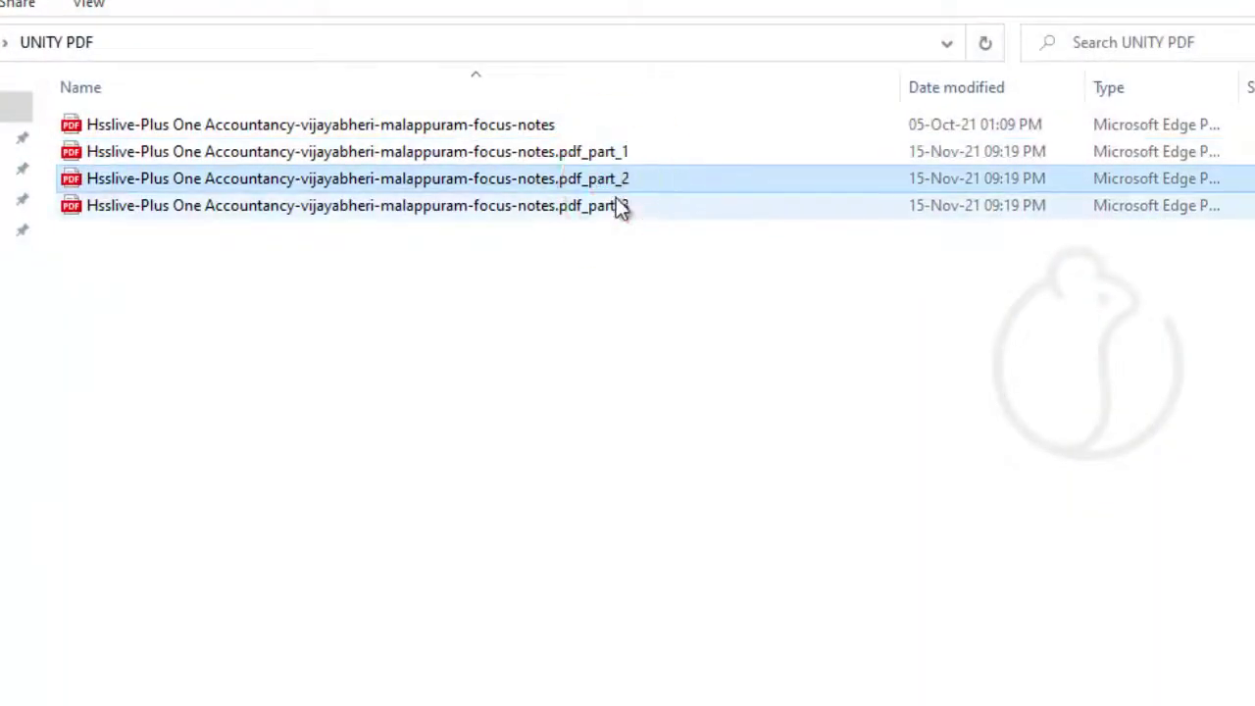
click(616, 205)
- Delete the part_1, part_2 and part_3 files from the UNITY PDF folder, keeping the original PDF
drag(595, 272, 460, 162)
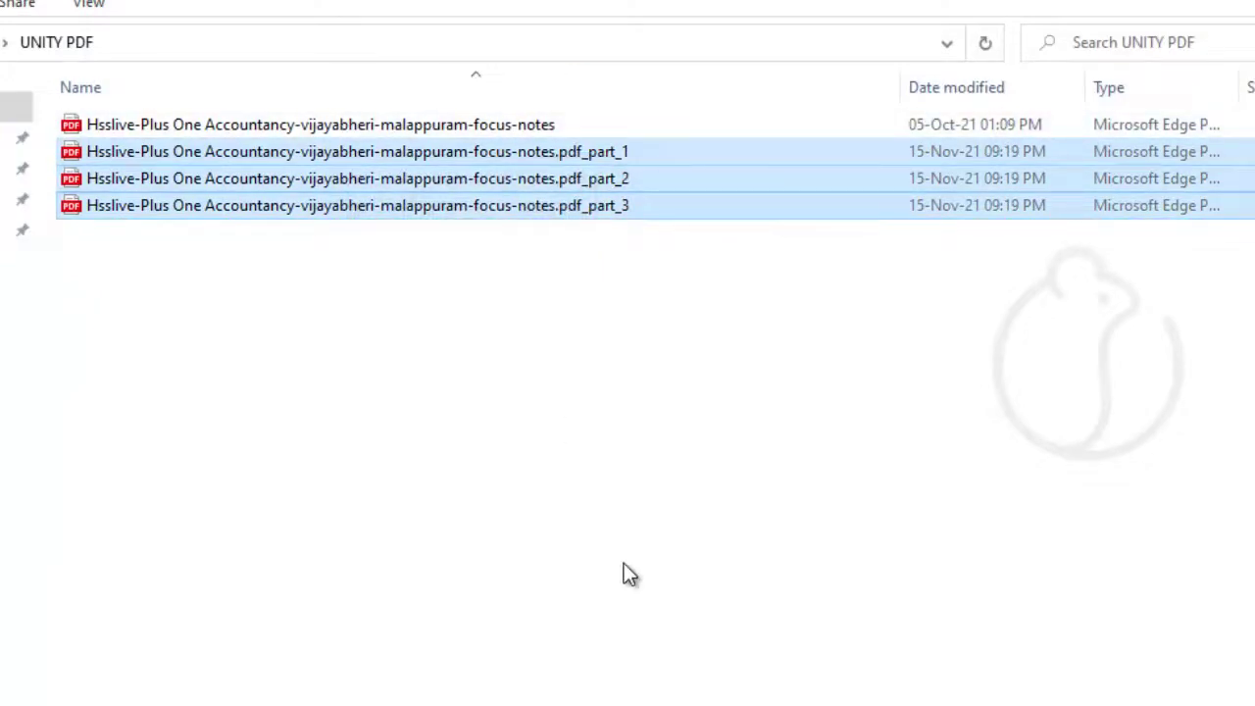
key(Delete)
- Switch to UnityPDF and load the Hsslive-Plus One Accountancy PDF from the UNITY PDF folder into the list
key(alt+Tab)
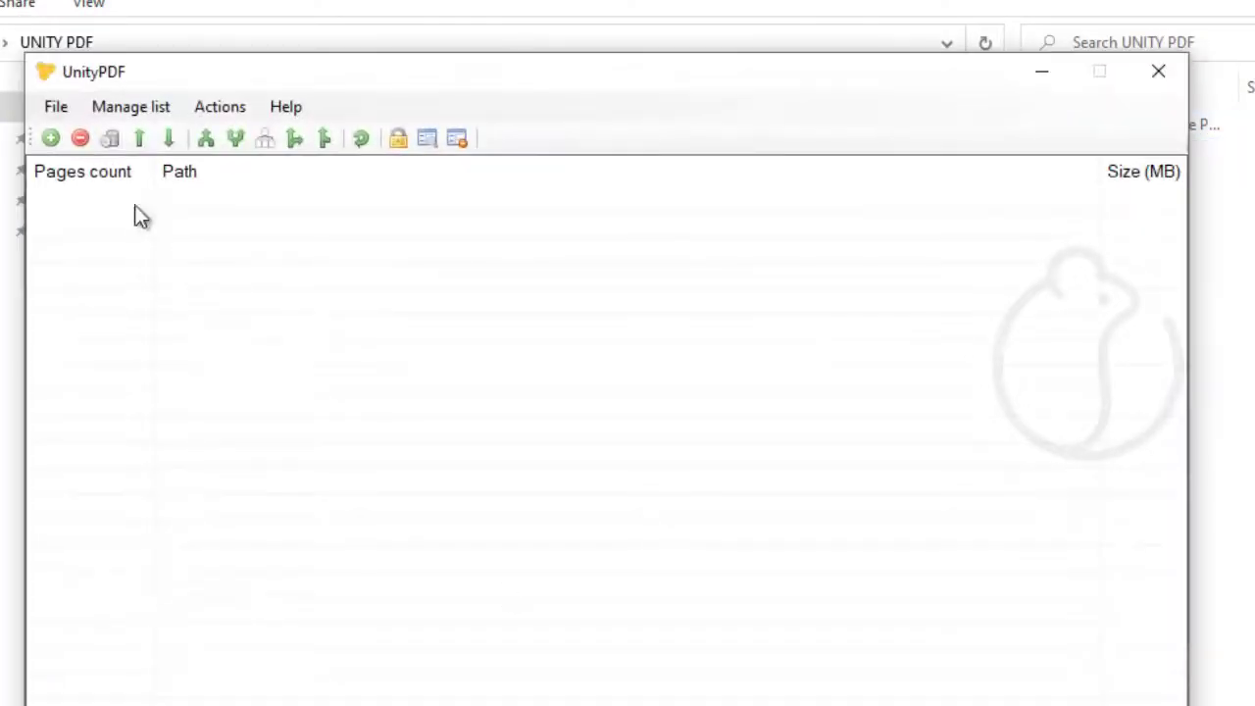
click(50, 138)
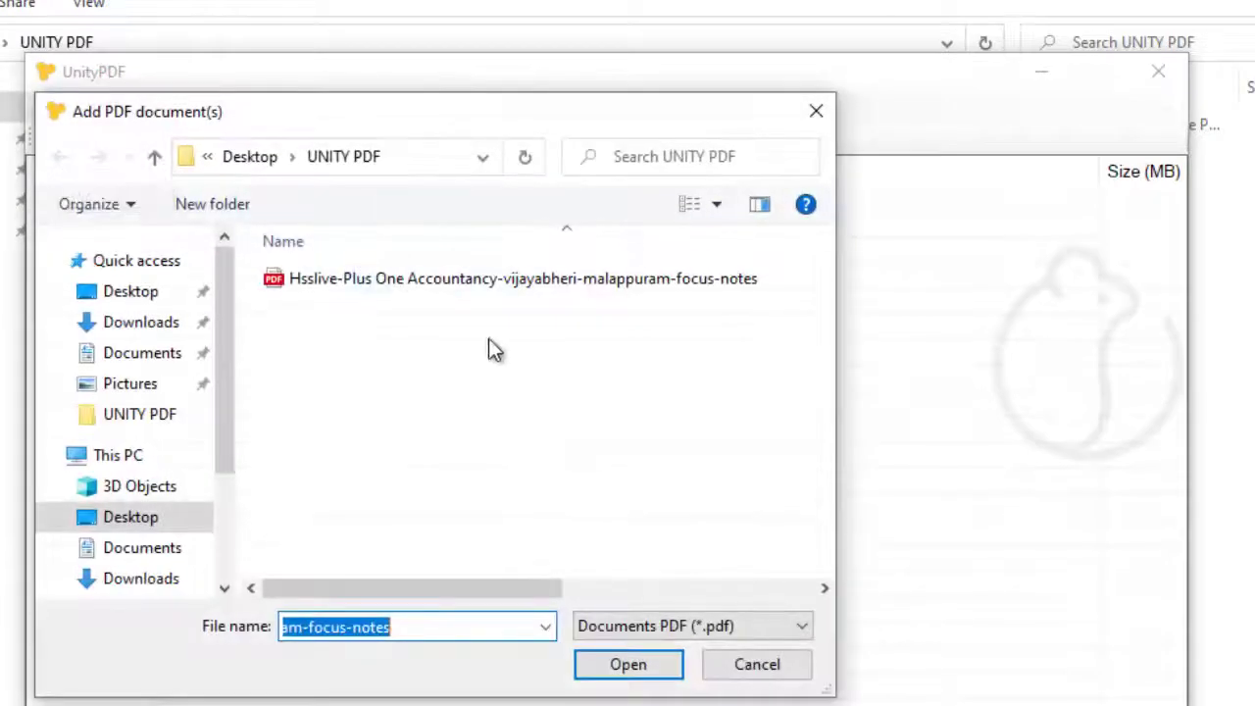
click(432, 282)
double_click(433, 282)
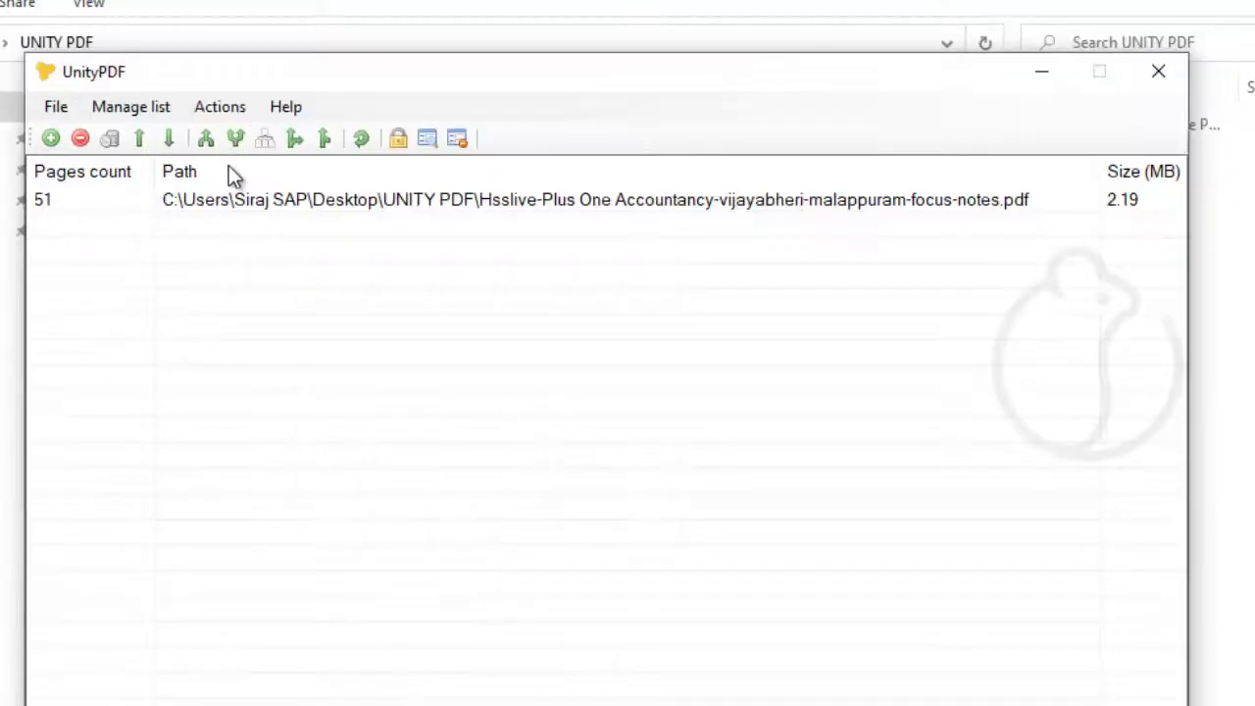
- Start inserting pages into the Accountancy PDF and choose kerala.pdf from the Downloads folder as the file to insert
click(325, 138)
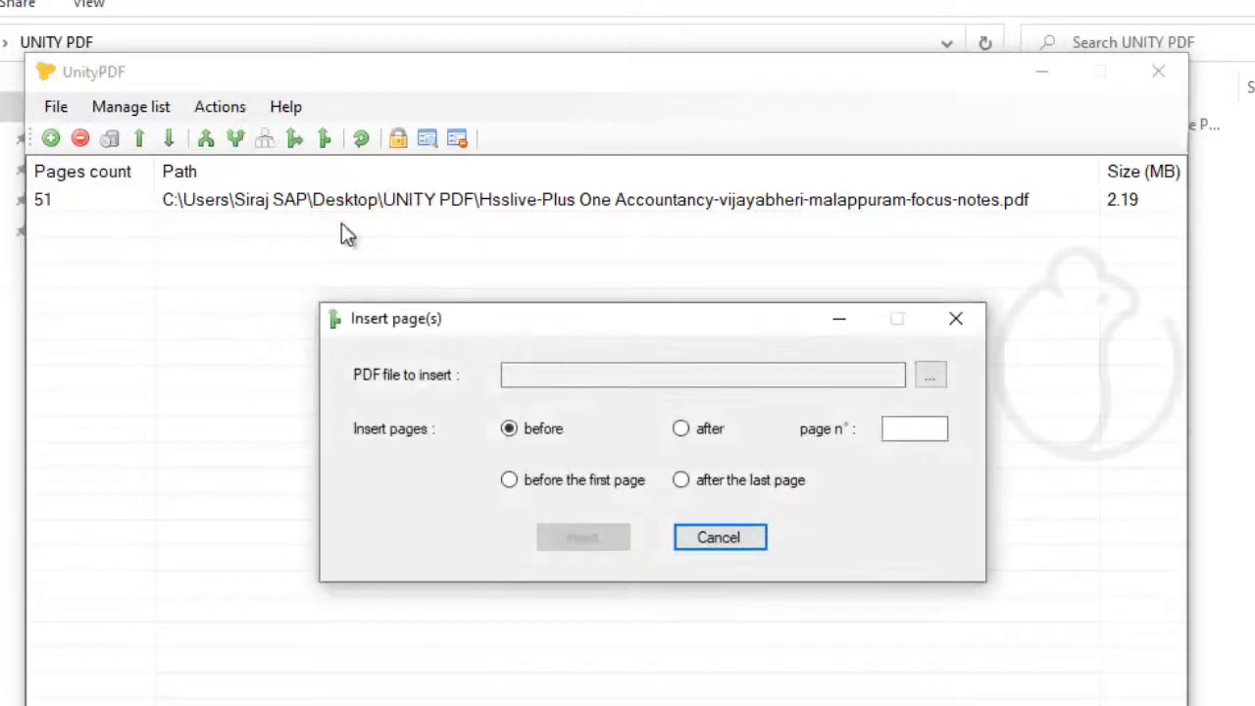
click(928, 374)
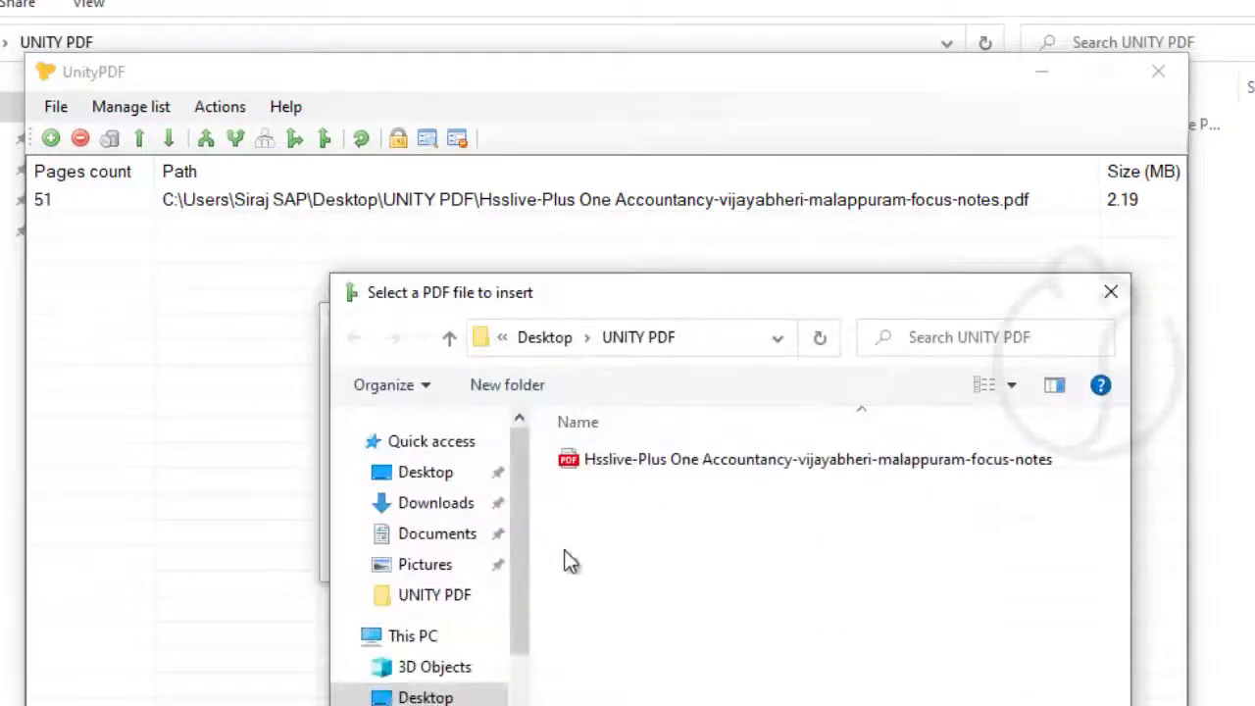
click(425, 697)
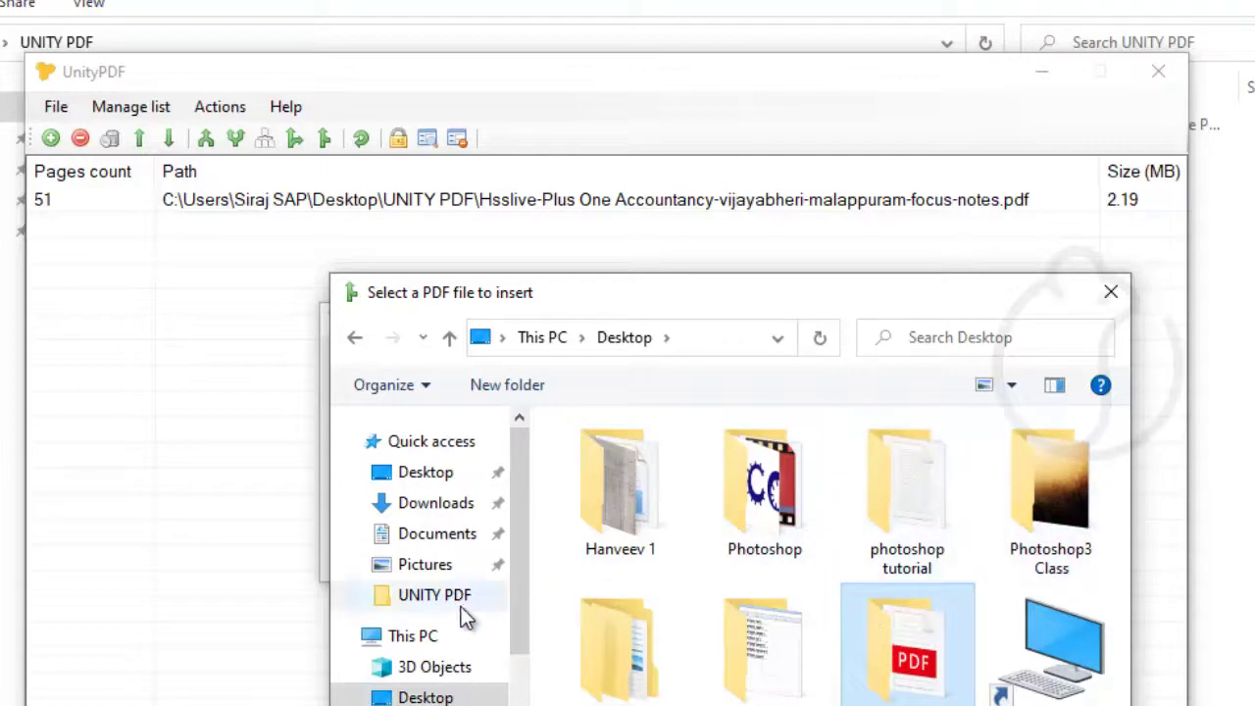
click(431, 704)
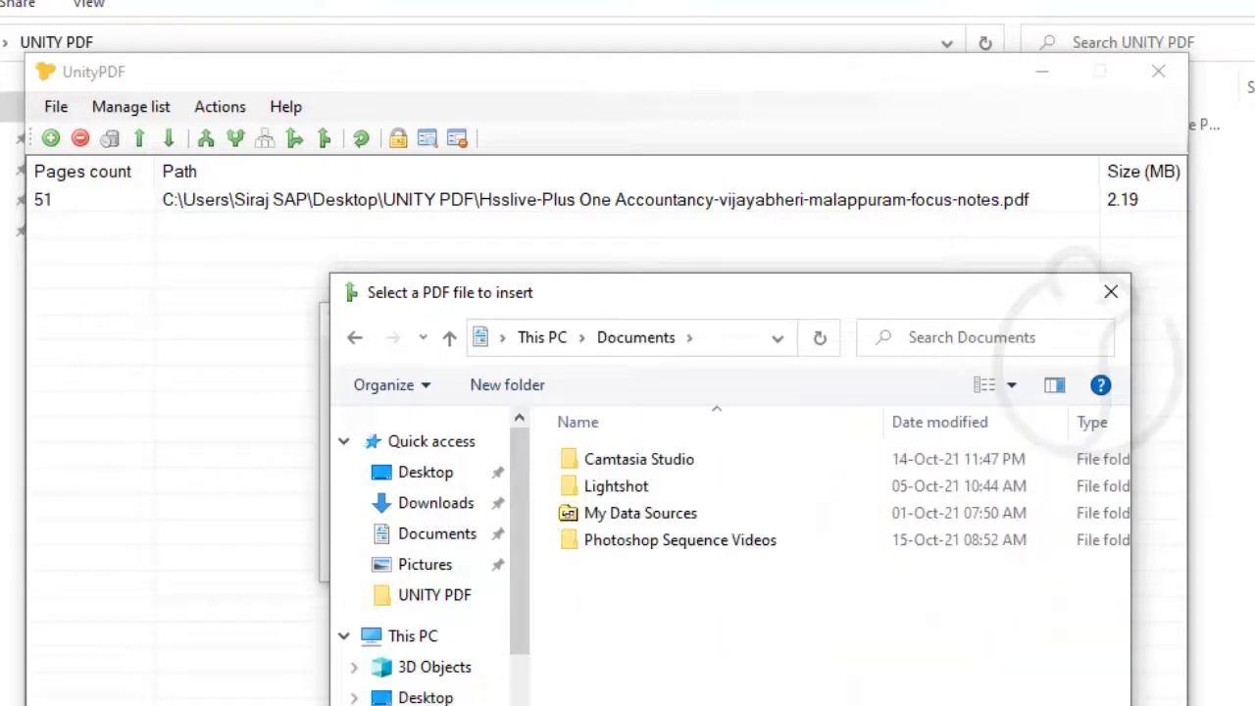
click(436, 704)
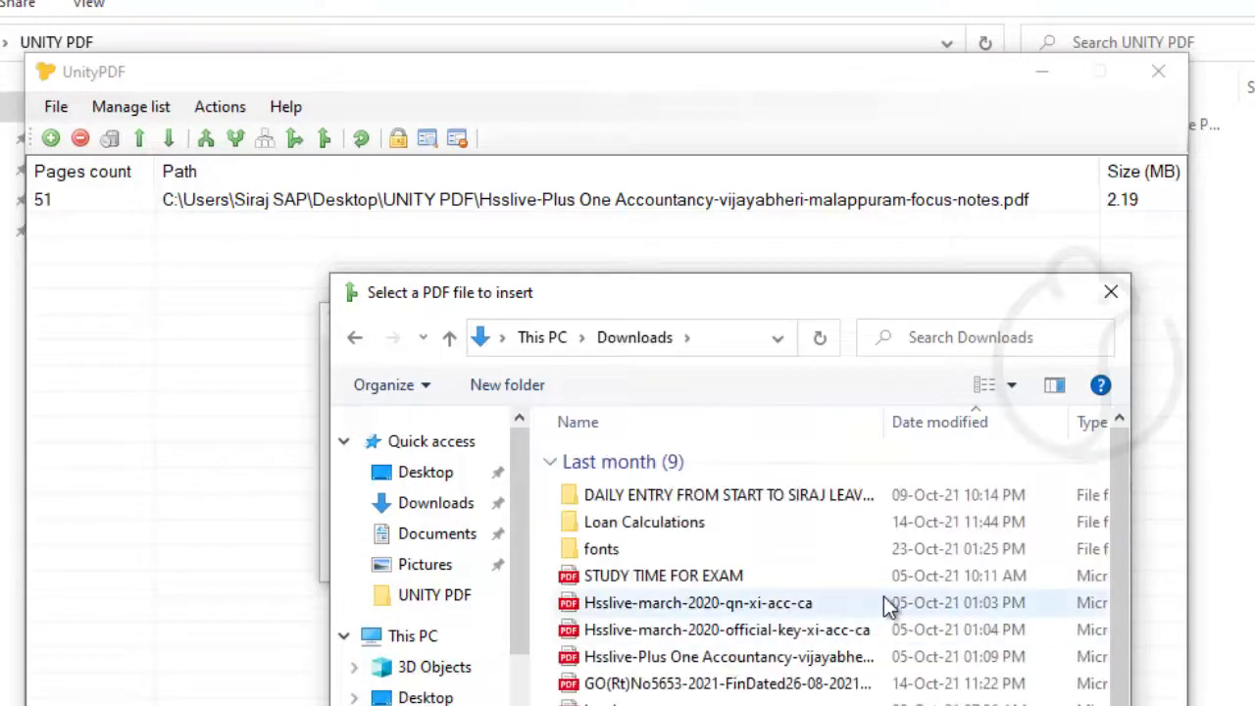
drag(1126, 569, 1107, 642)
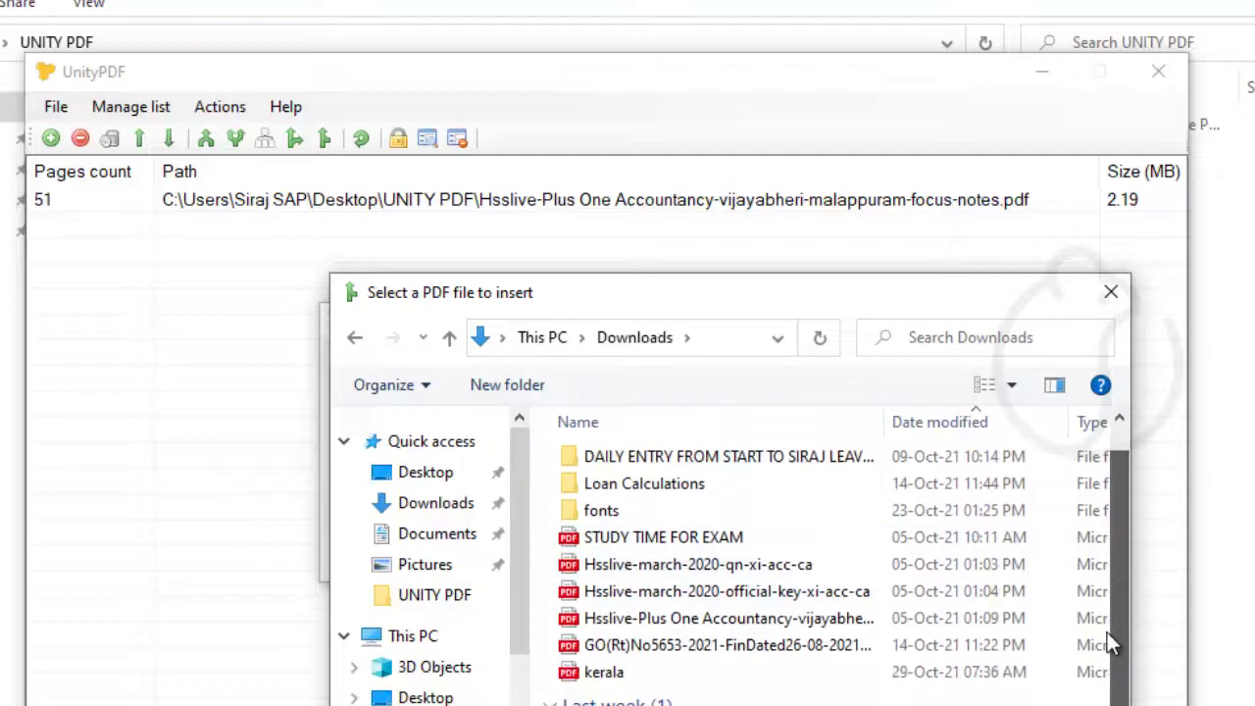
mouse_move(627, 705)
mouse_down()
mouse_move(730, 705)
mouse_move(618, 704)
mouse_up()
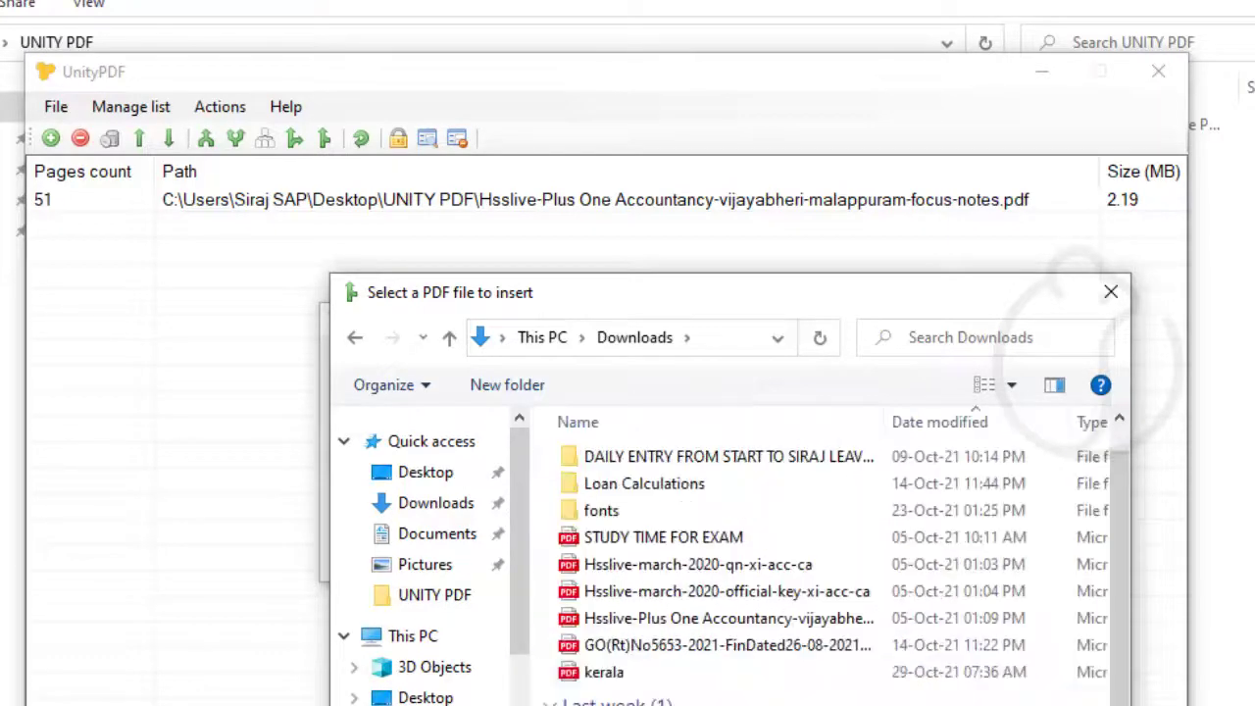
double_click(602, 677)
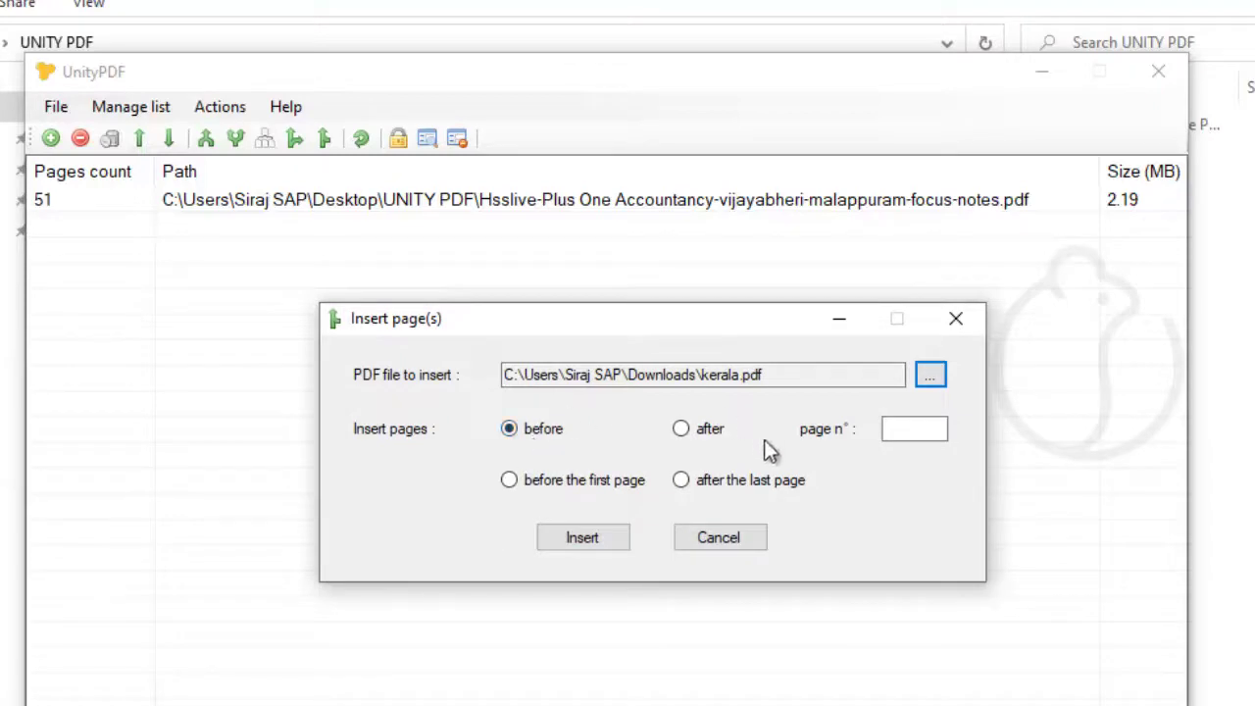
- Insert the kerala.pdf pages after page 5 and save the resulting document in the desktop's UNITY PDF folder
key(Tab)
text(5)
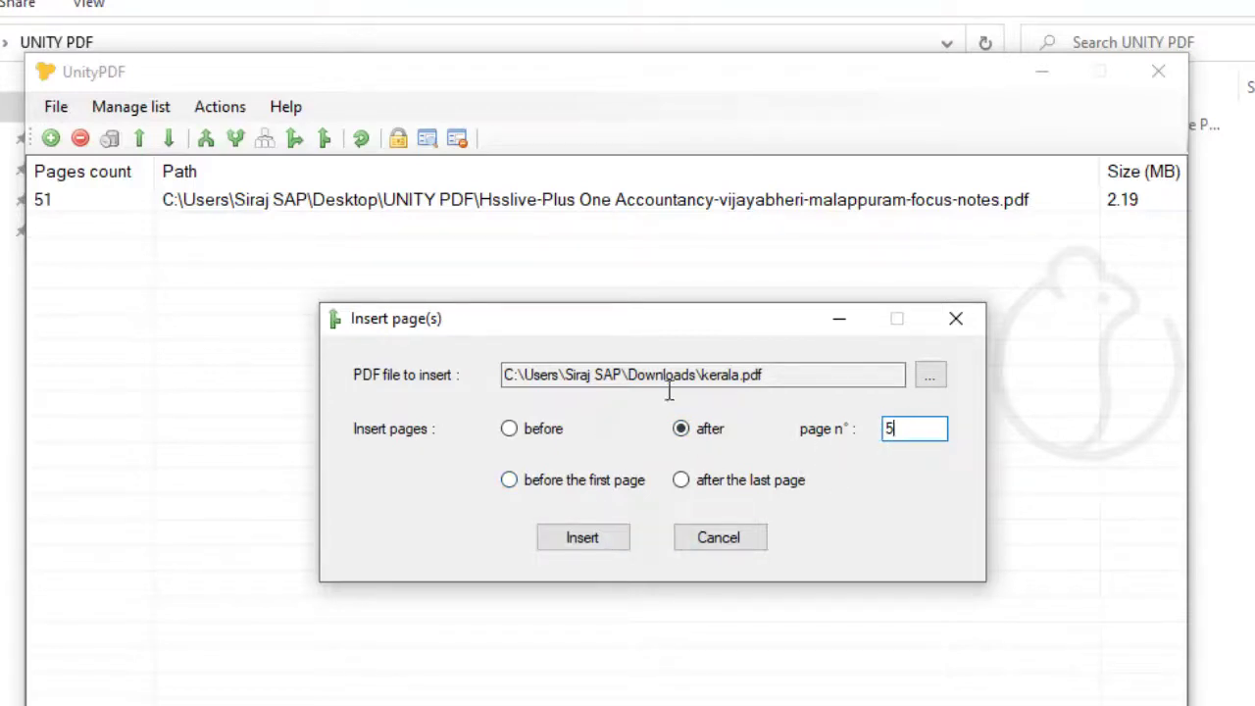
click(595, 542)
click(582, 542)
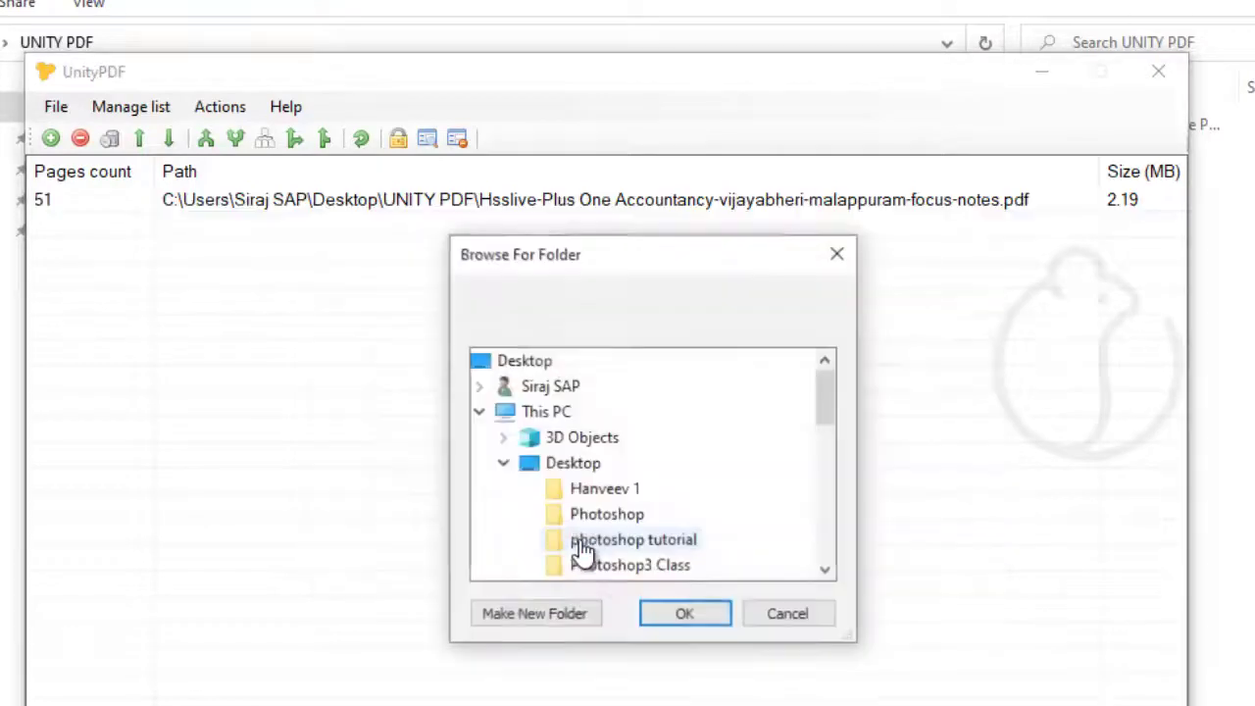
mouse_move(829, 415)
mouse_down()
mouse_move(824, 470)
mouse_move(822, 436)
mouse_up()
click(695, 613)
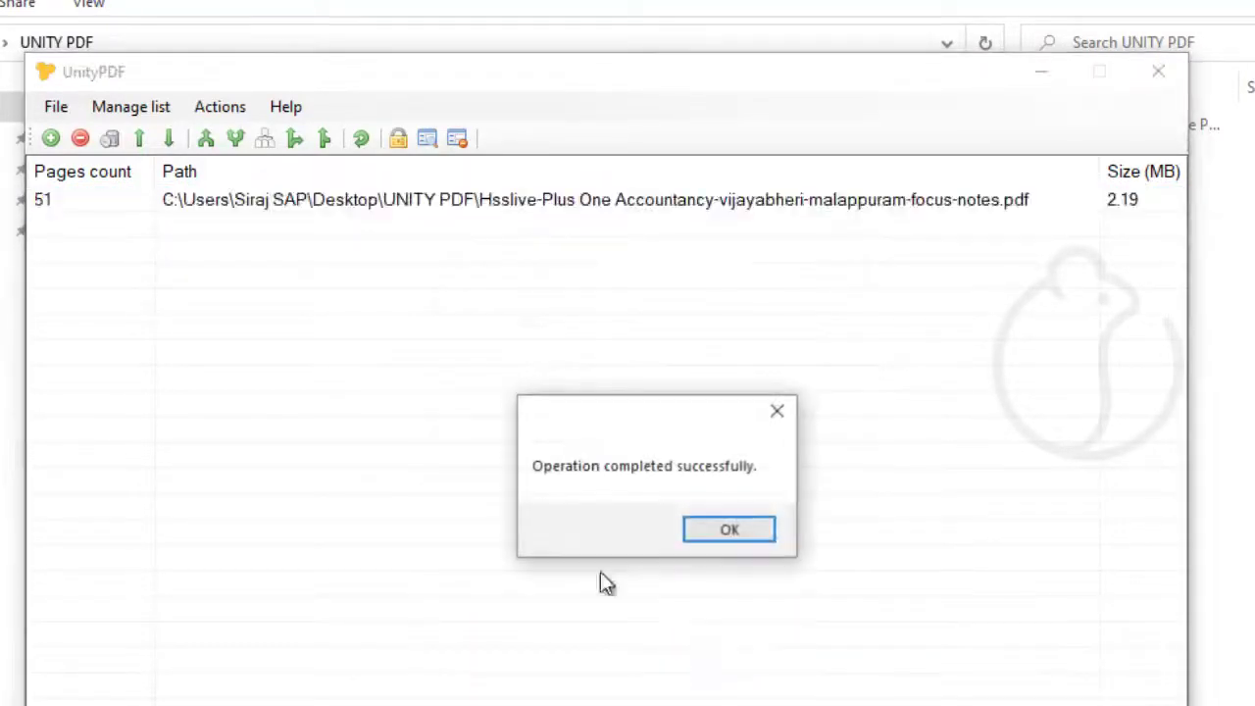
click(703, 526)
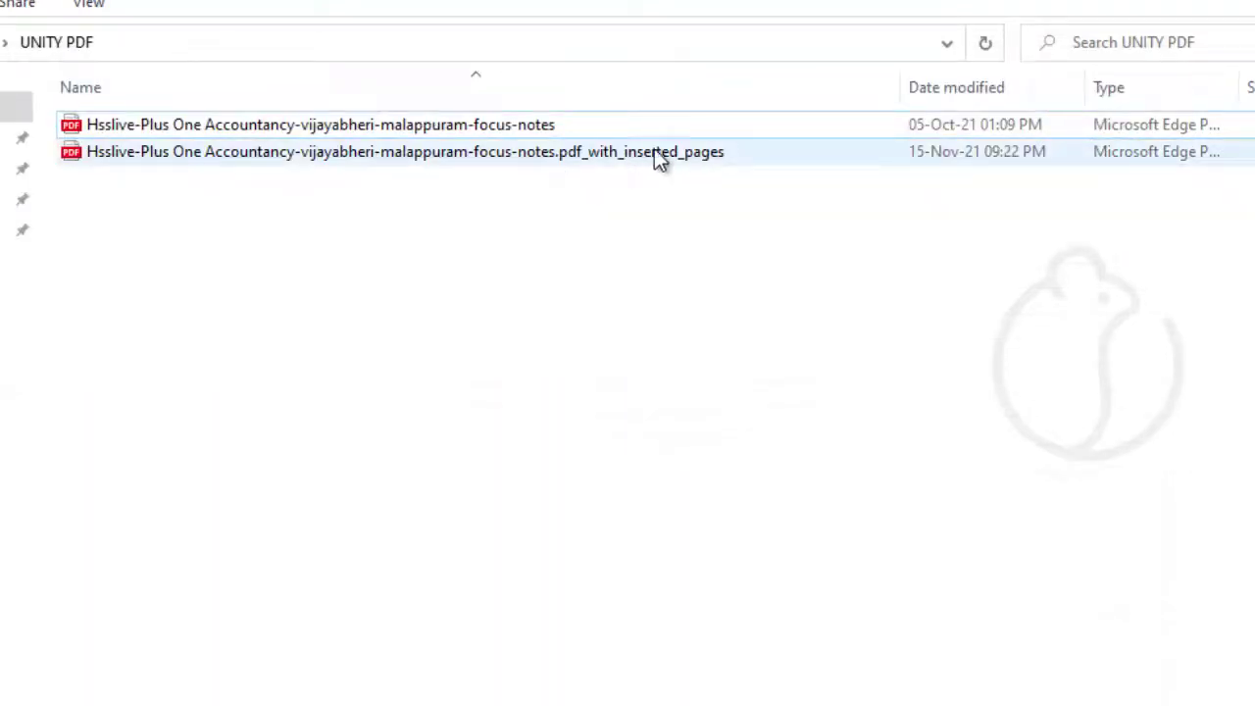
- Open the with_inserted_pages PDF from the UNITY PDF folder and examine the pages around the insertion point after page 5
click(630, 144)
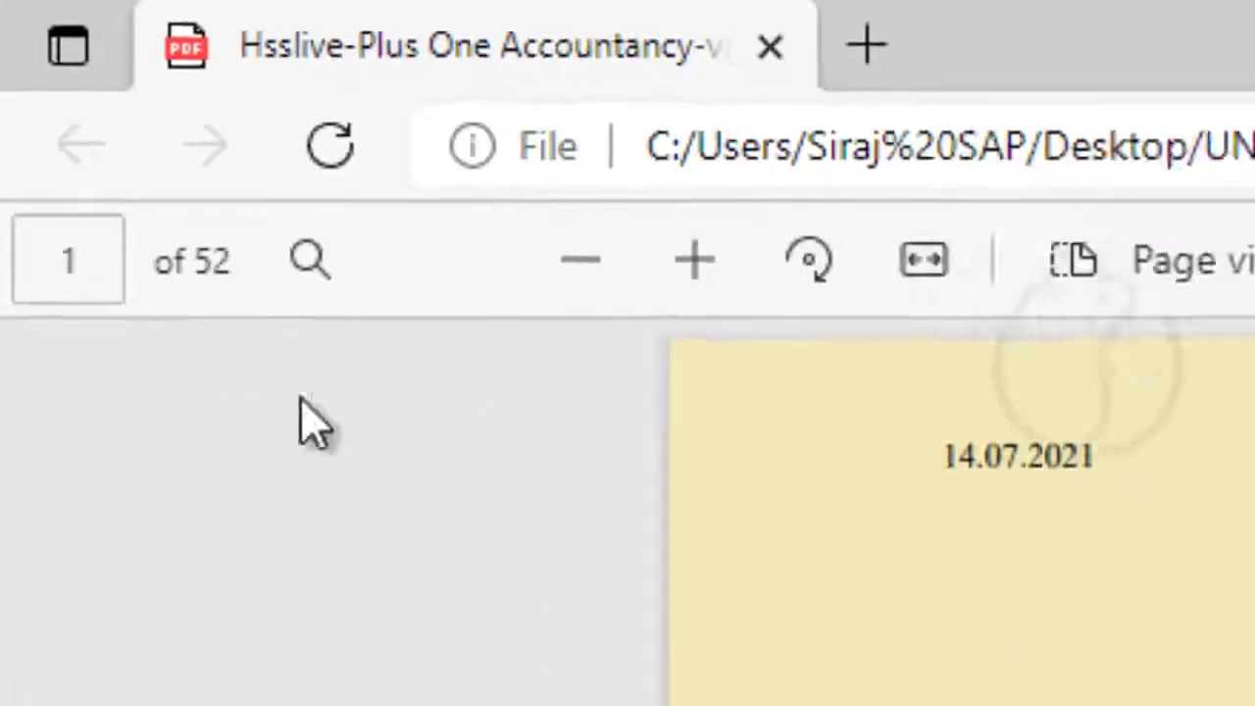
scroll(783, 368, down, 15)
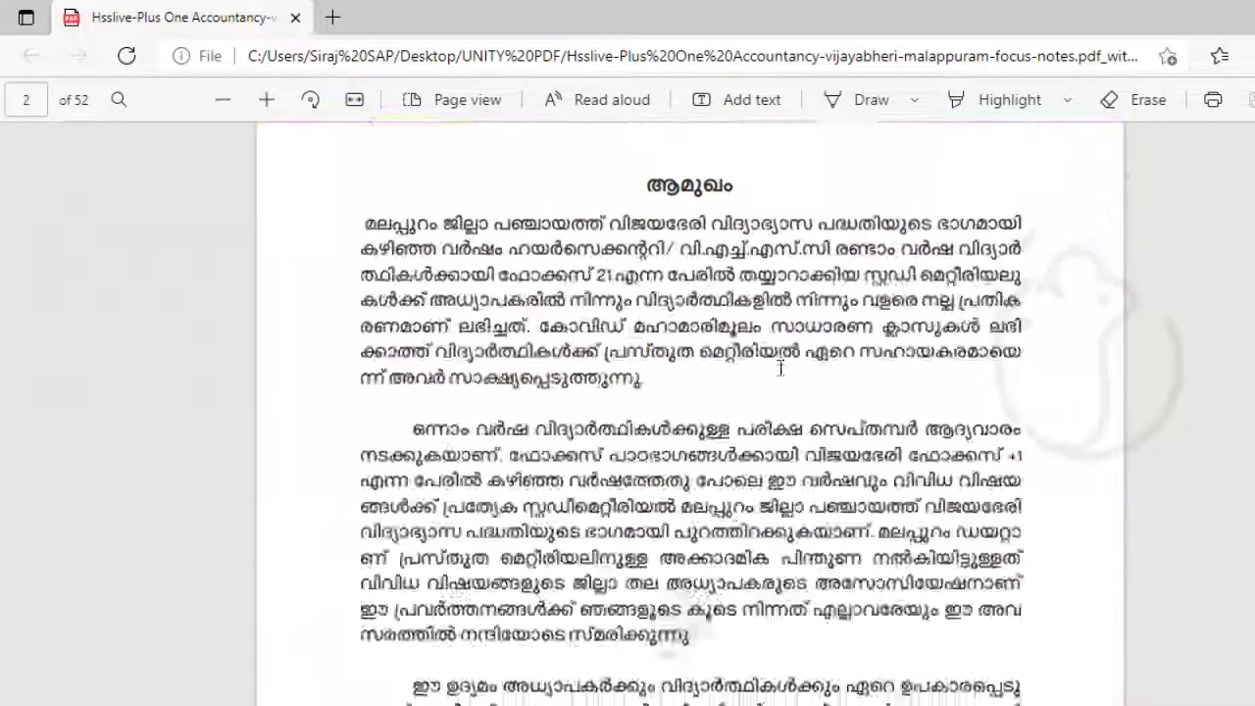
scroll(781, 375, down, 15)
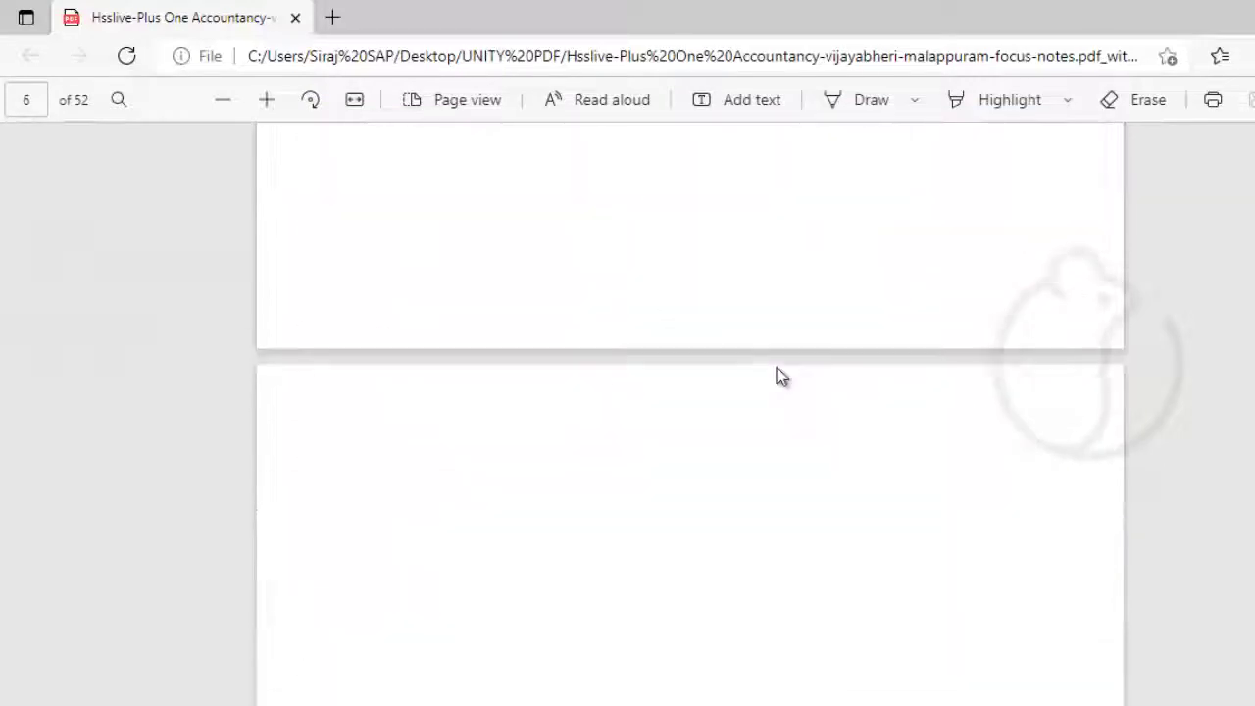
scroll(781, 375, up, 3)
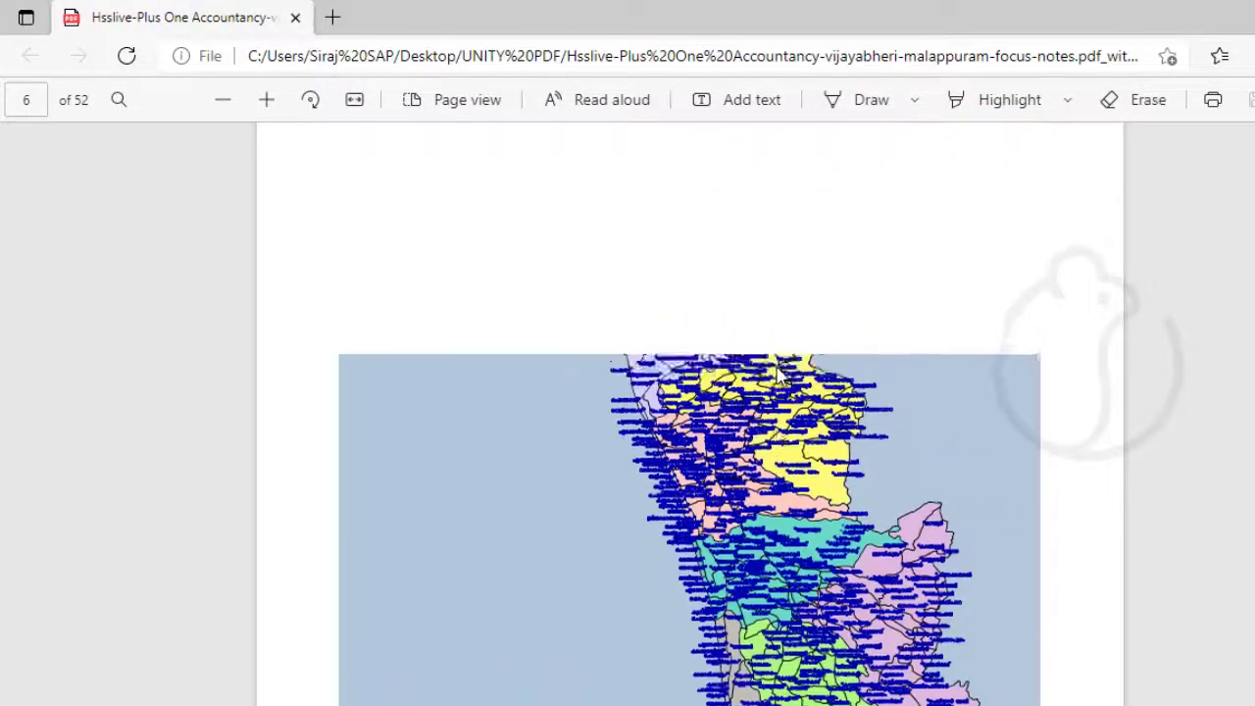
scroll(777, 376, down, 1)
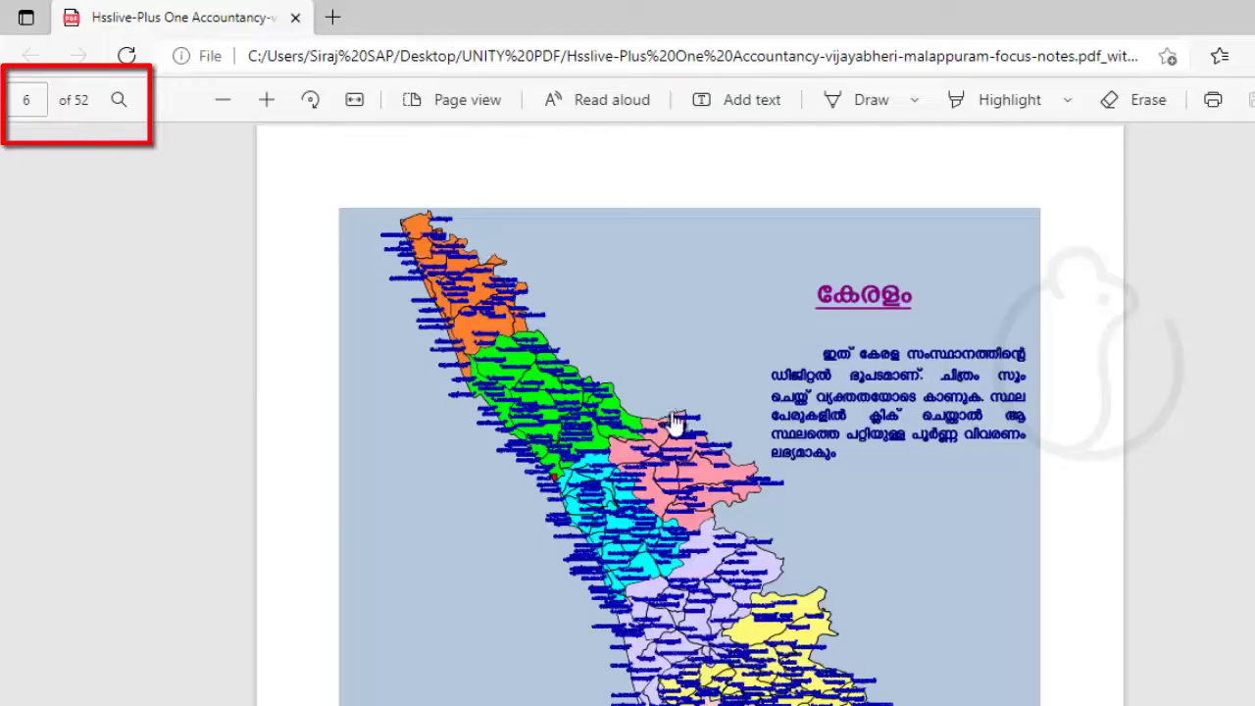
scroll(673, 425, down, 8)
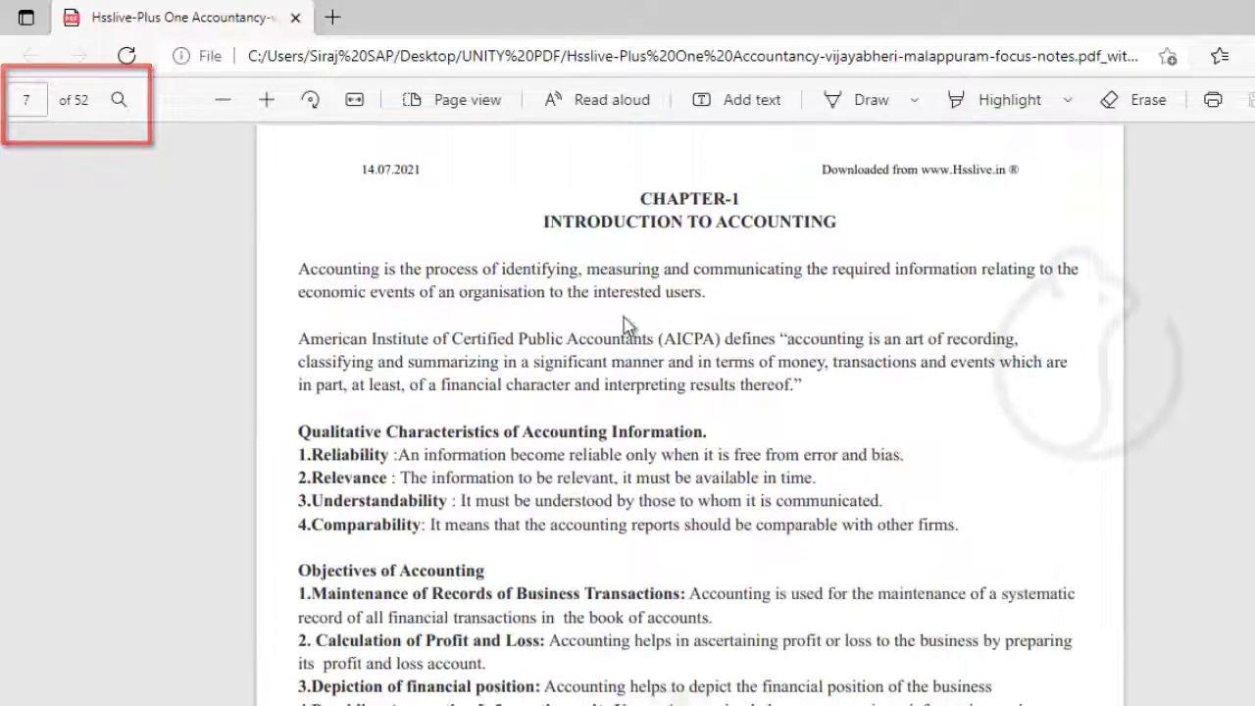
scroll(677, 304, up, 2)
scroll(677, 304, up, 10)
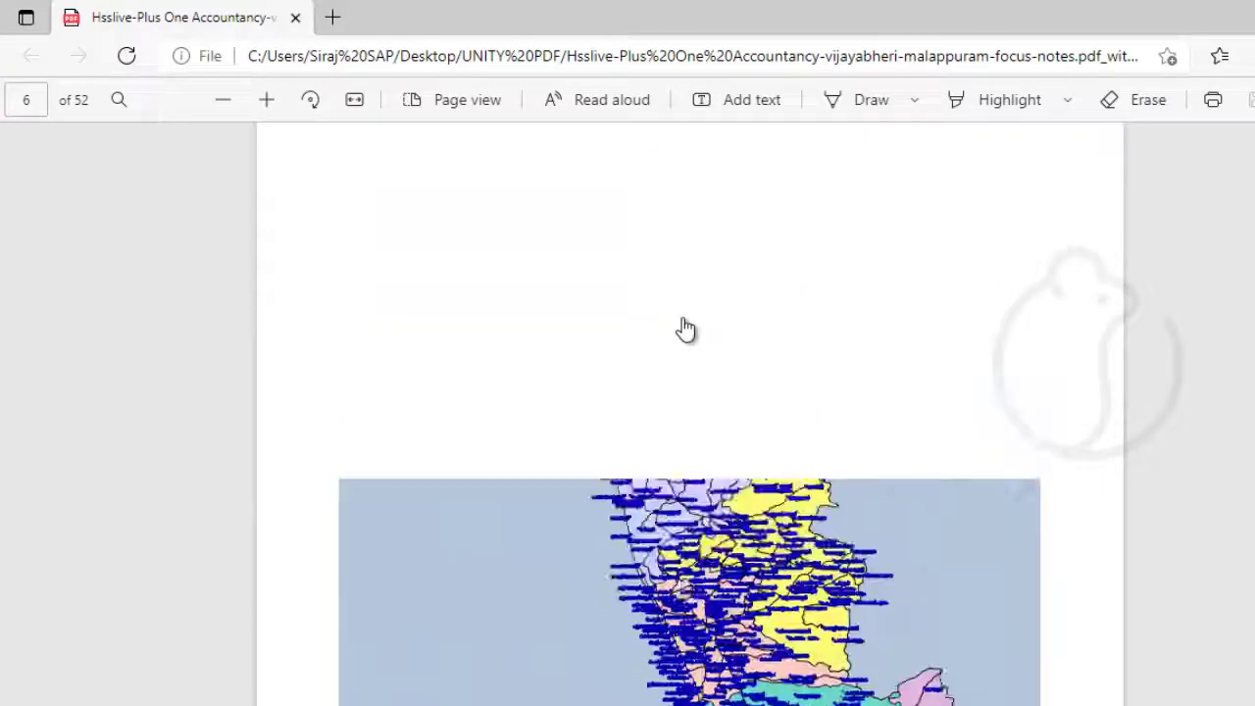